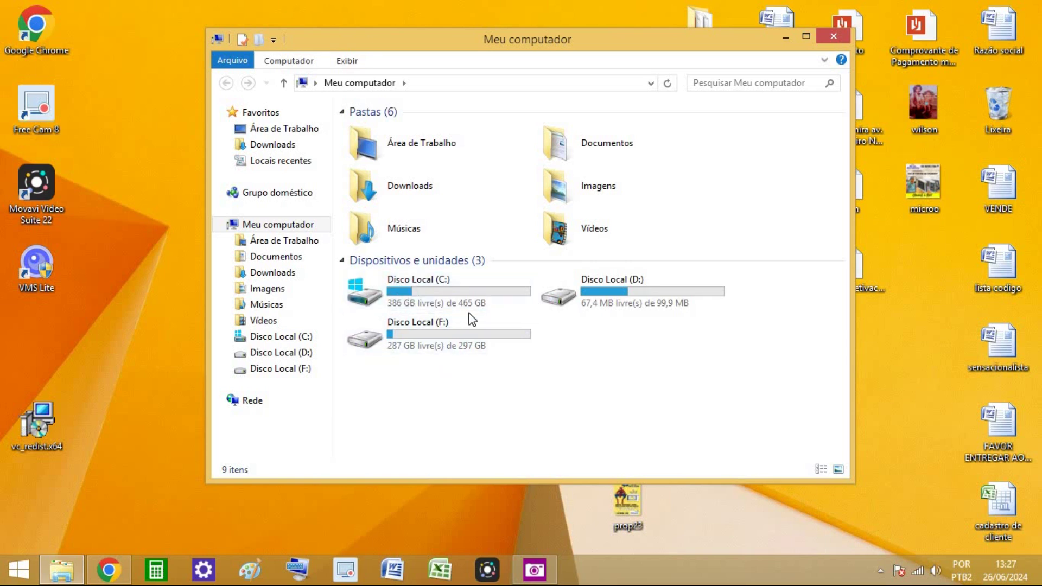
Close the Meu computador window, then search the system for "FERRAMENTAS administrativas" and open Ferramentas Administrativas.
click(834, 34)
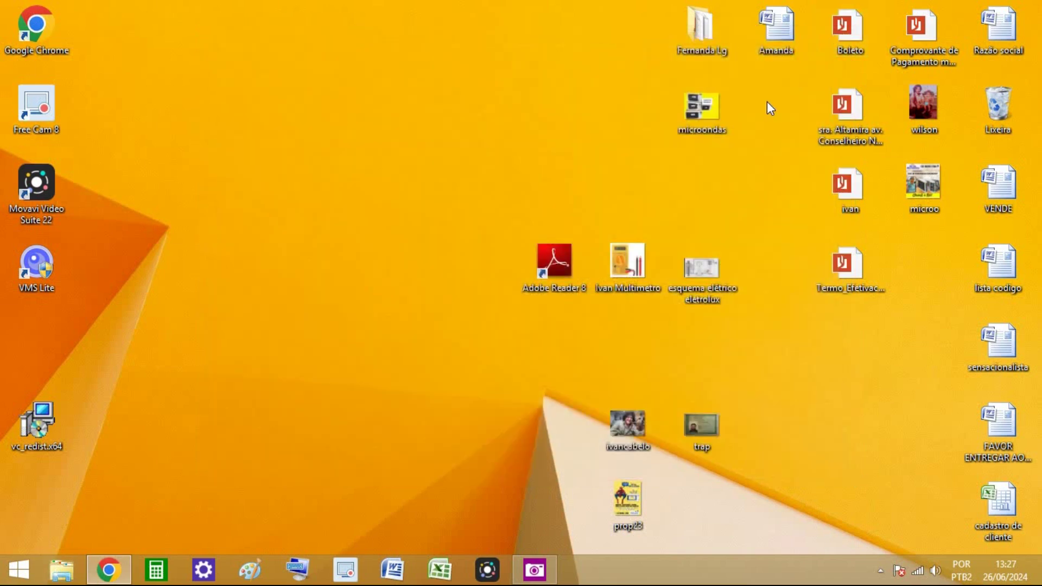
click(19, 571)
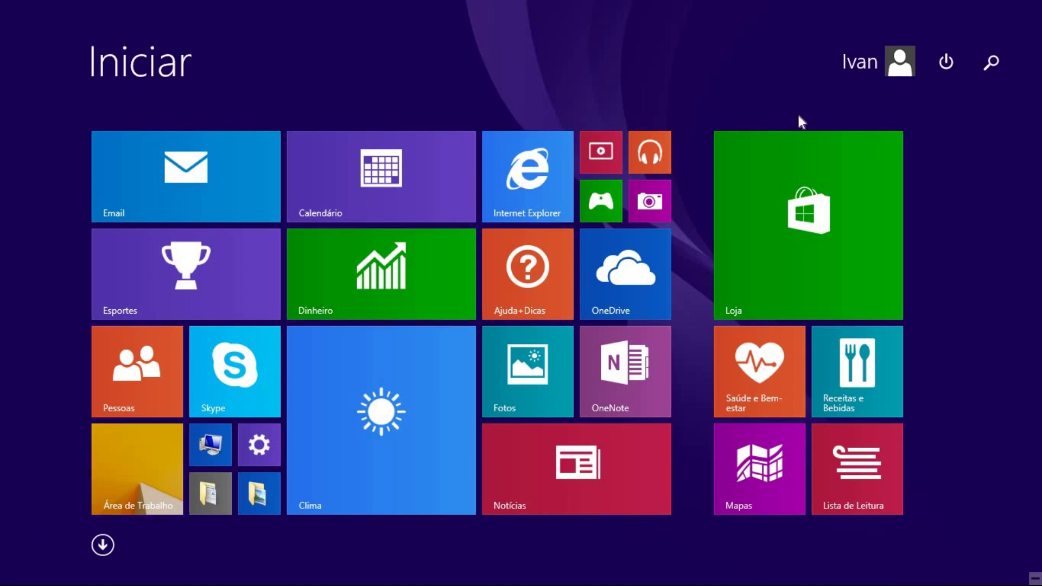
click(992, 63)
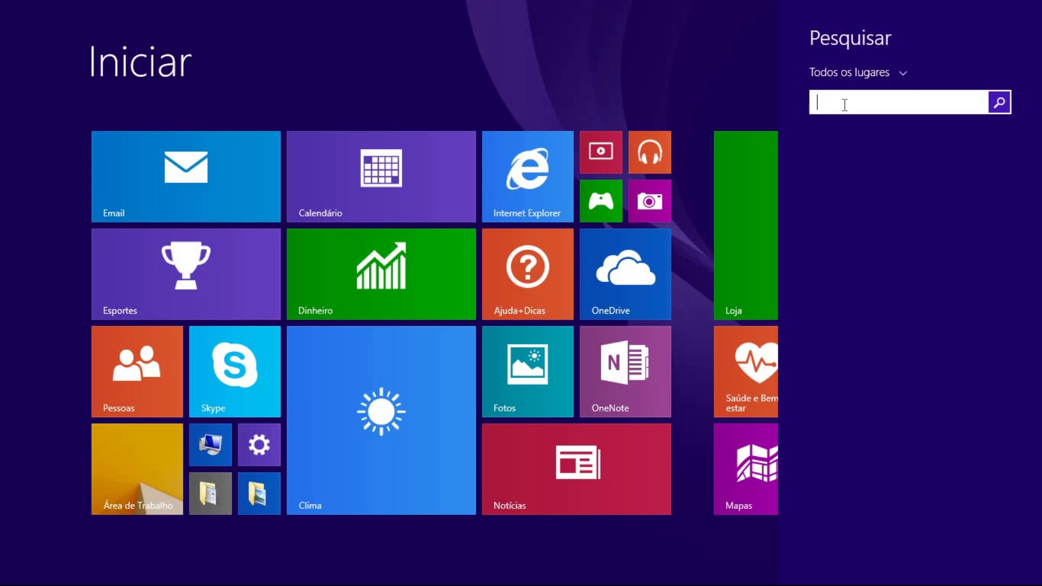
text(FERRAMENTAS)
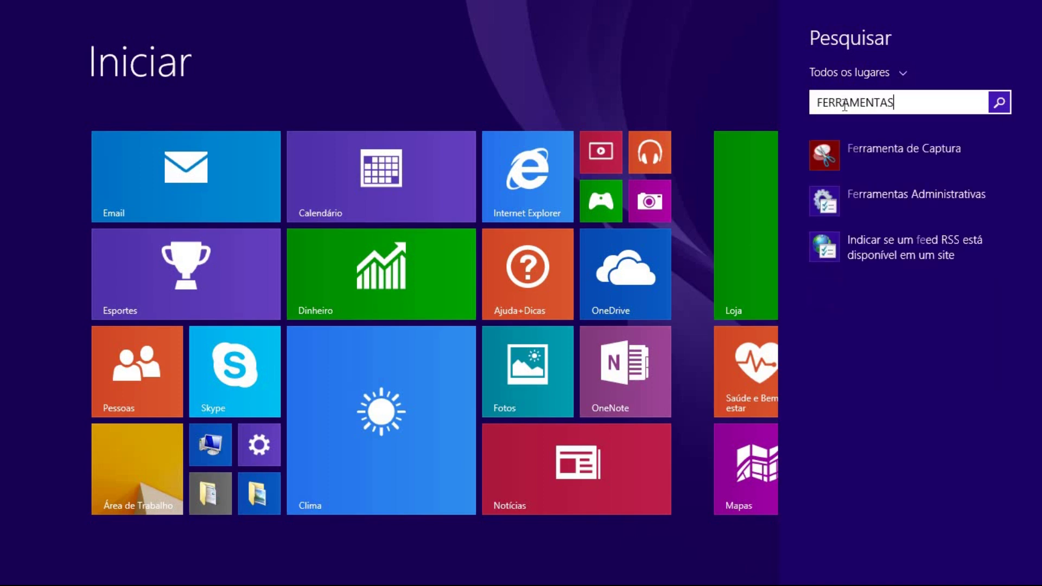
text( adm)
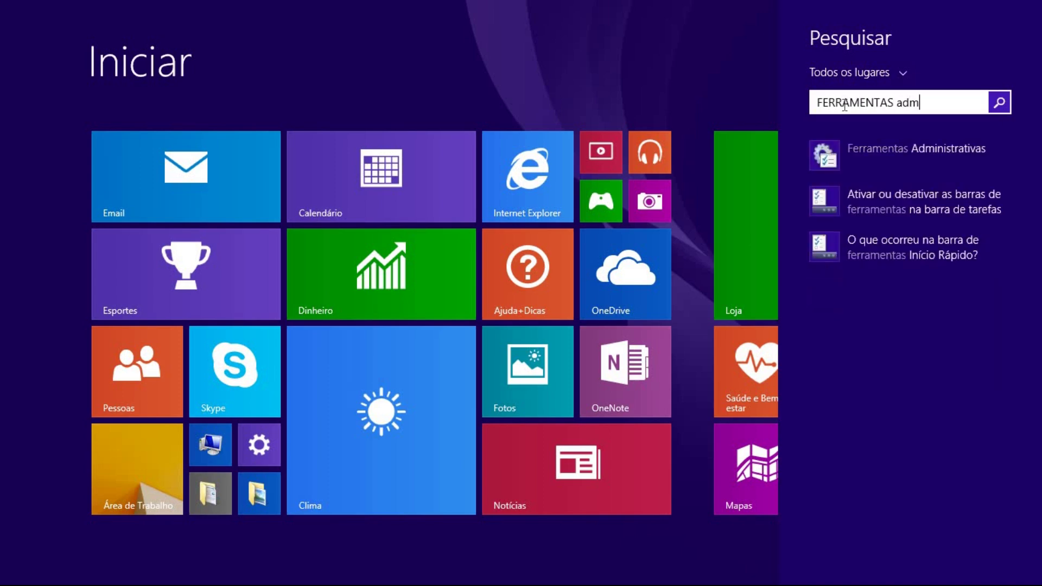
text(inistrativas)
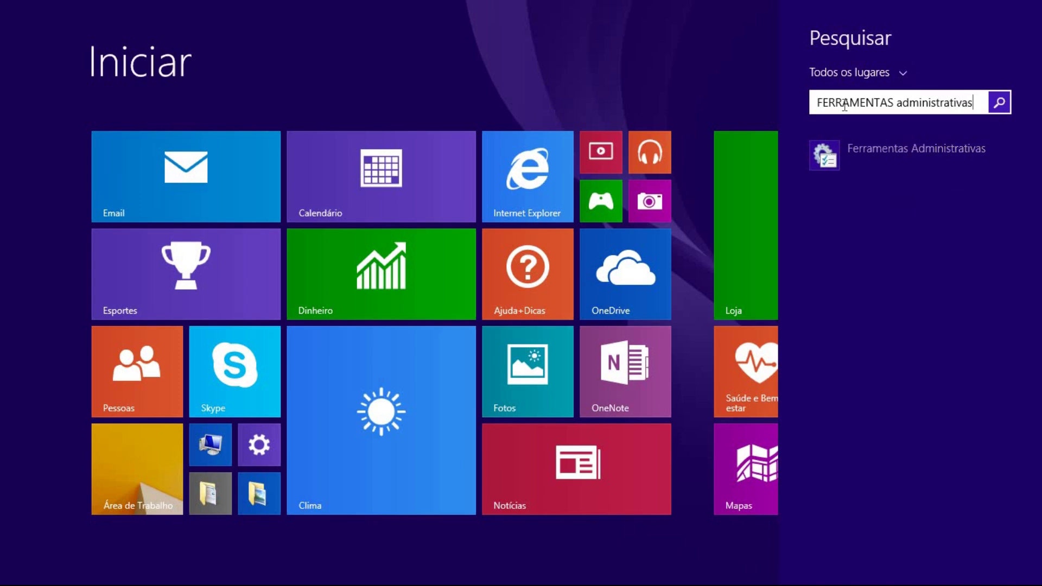
click(854, 154)
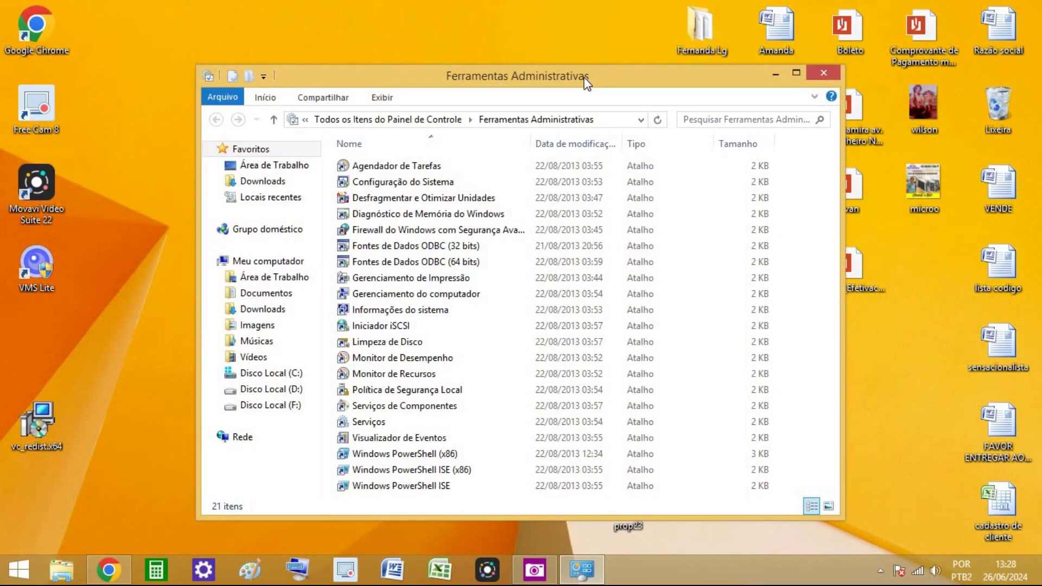
Open Gerenciamento do computador from the administrative tools and widen its navigation tree so the entry names are fully readable.
drag(586, 82, 677, 32)
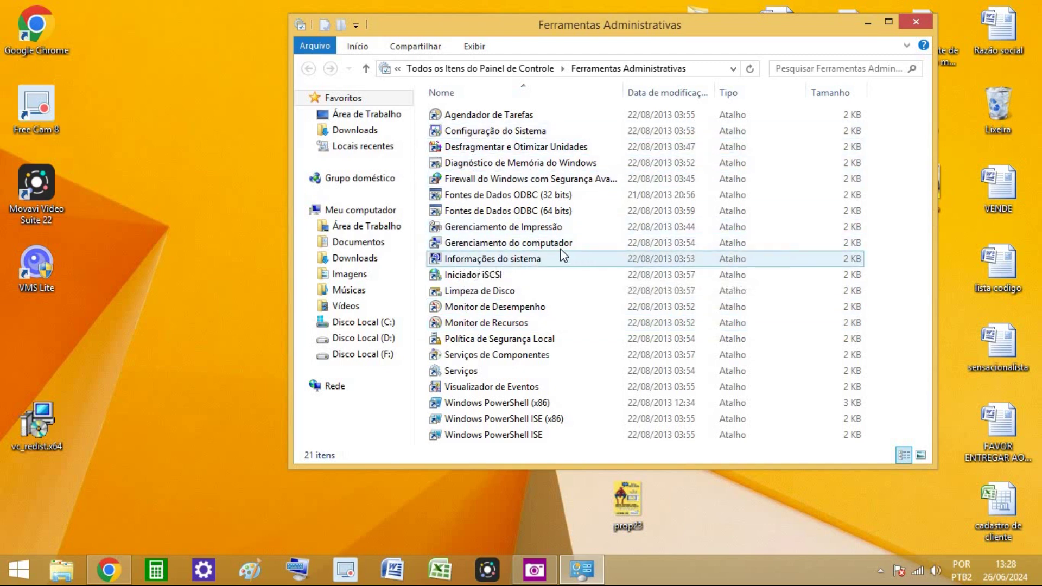
click(444, 245)
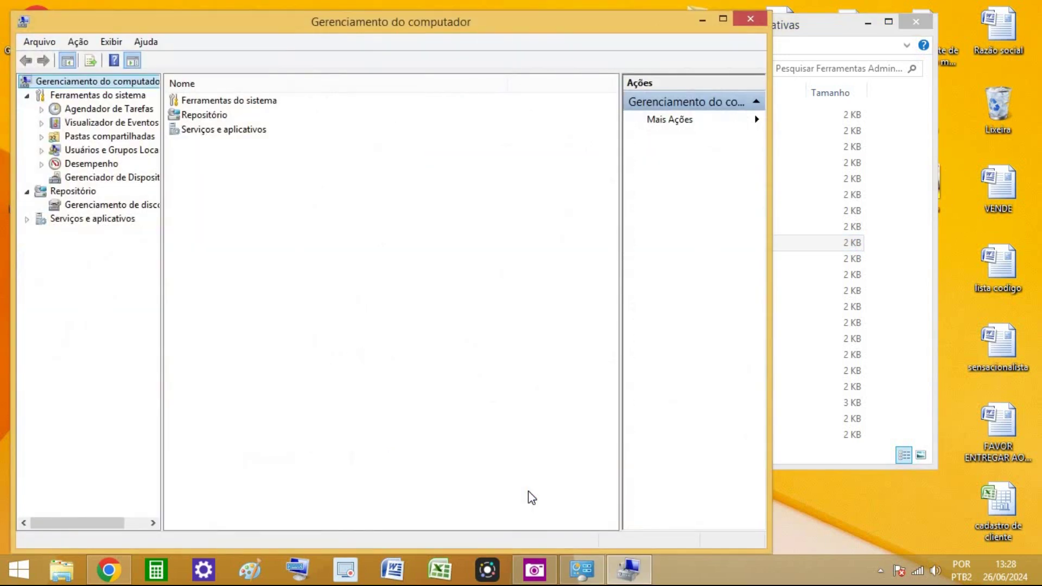
drag(351, 27, 560, 22)
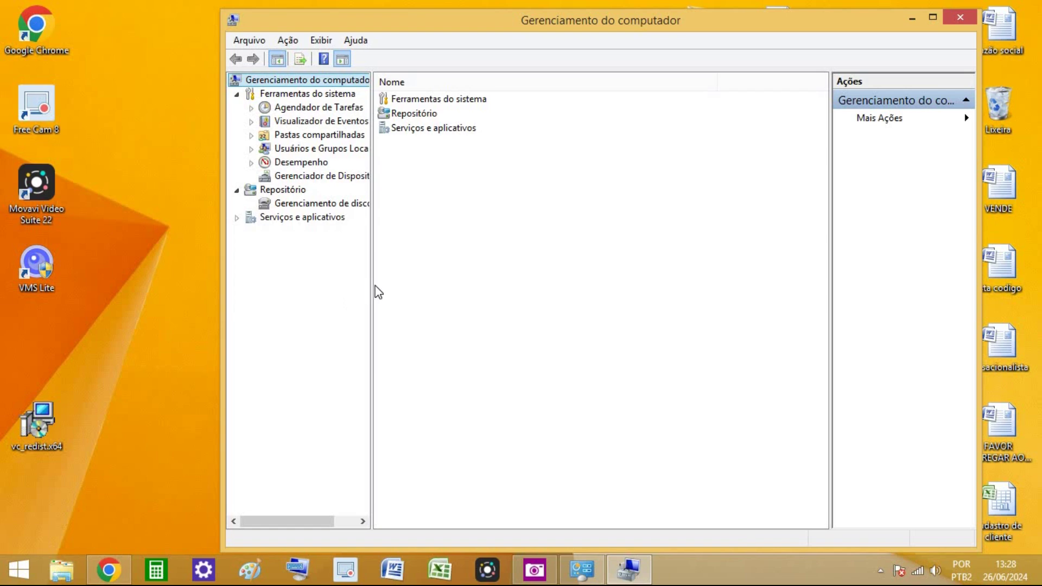
drag(372, 284, 416, 284)
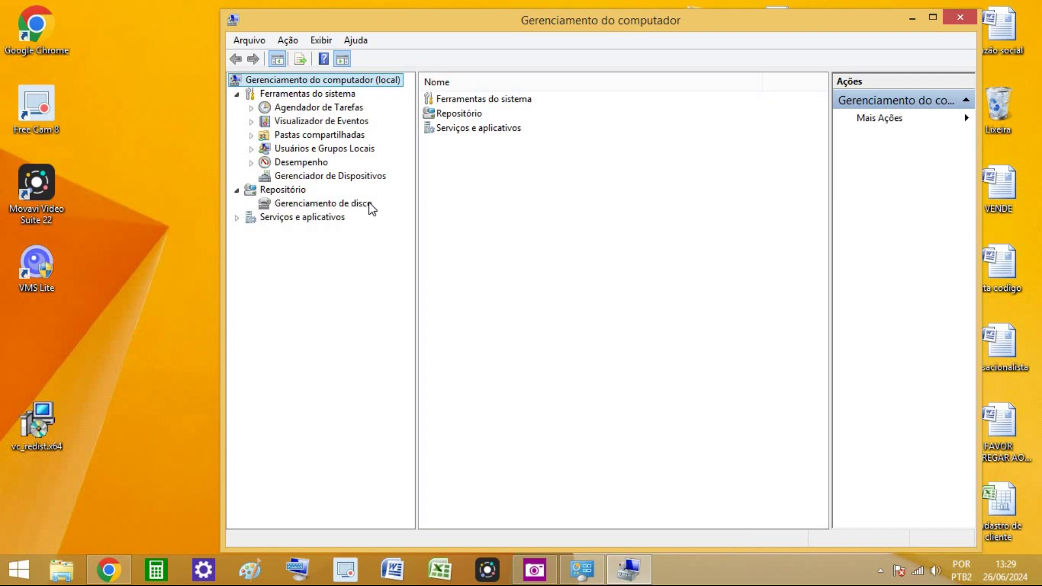
Show Gerenciamento de disco under Repositório and maximize the window.
click(277, 206)
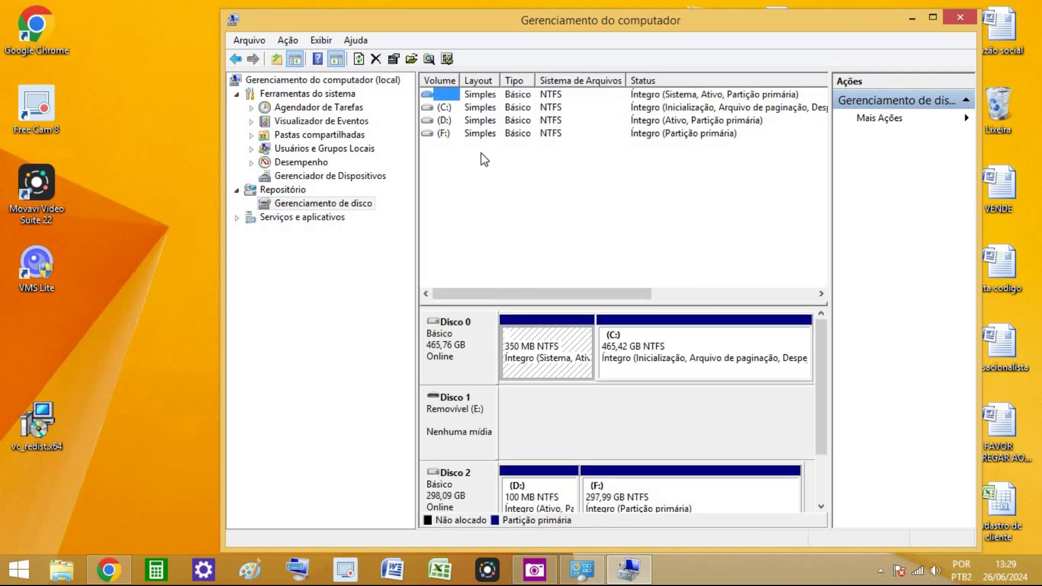
drag(780, 21, 663, 16)
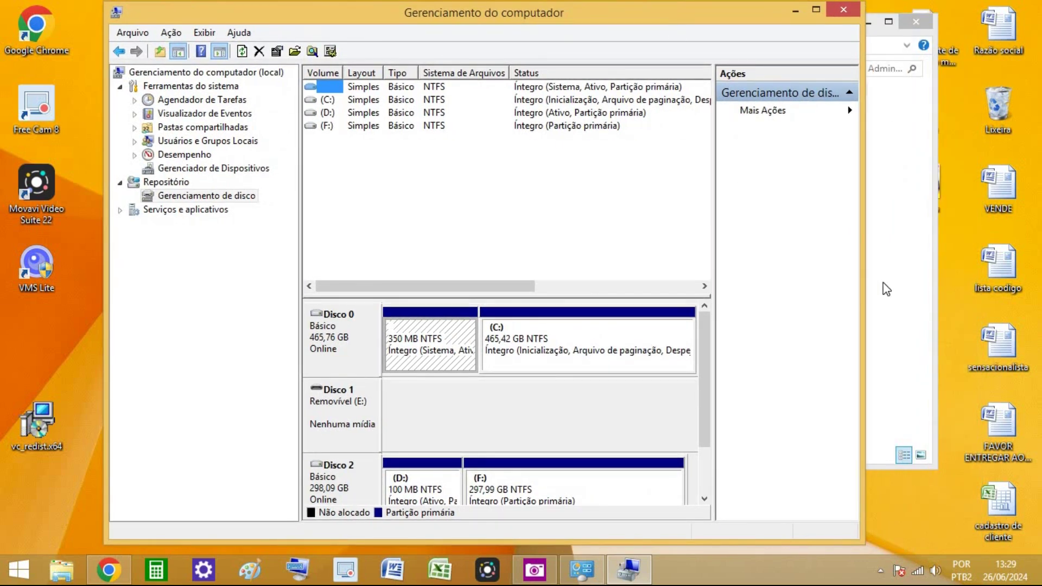
click(814, 10)
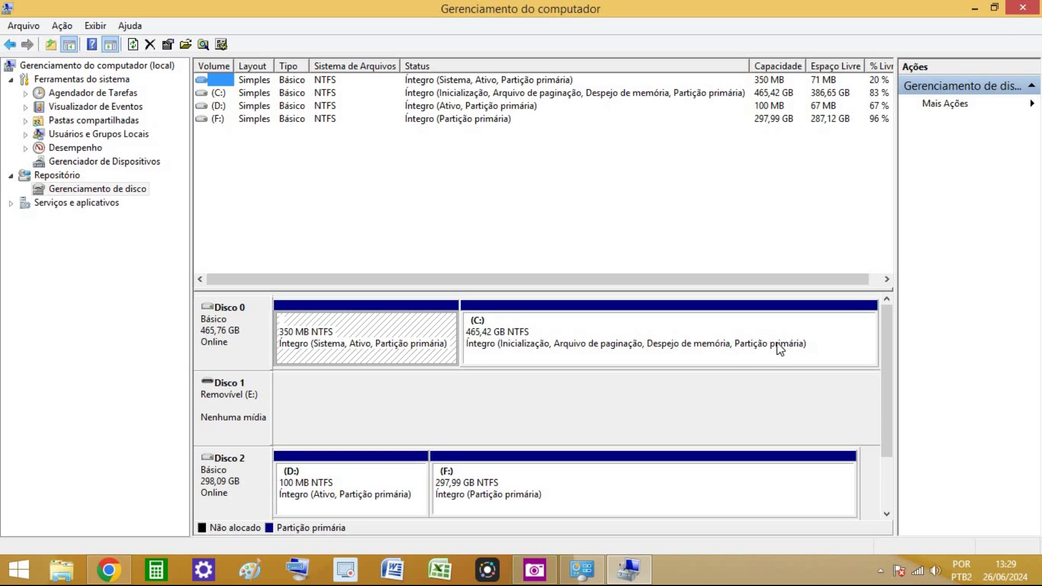
Delete the 100 MB active volume (D:) on Disco 2, accepting the loss of its data.
drag(891, 349, 891, 448)
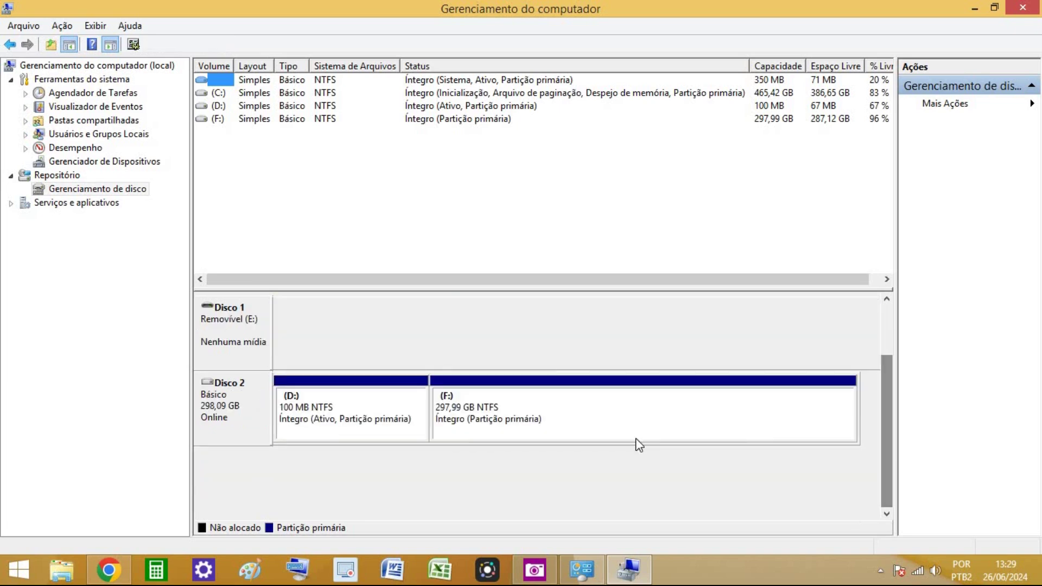
drag(884, 392, 884, 318)
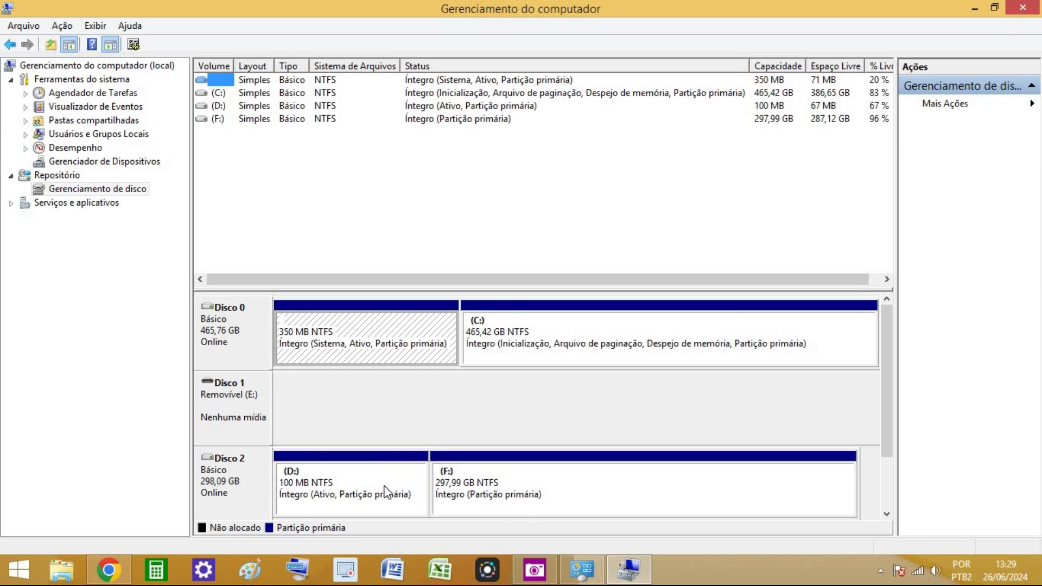
right_click(327, 494)
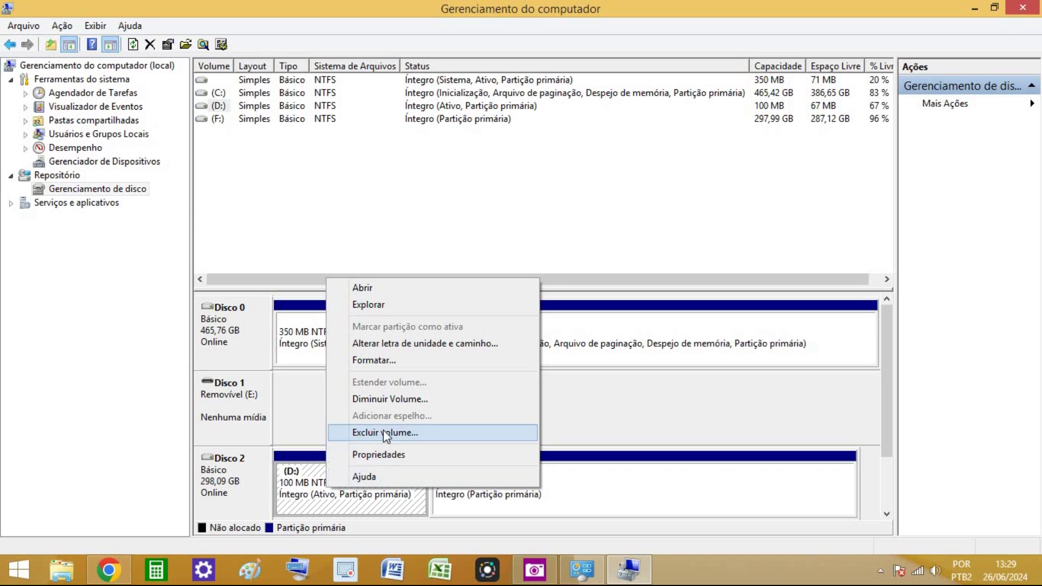
click(411, 435)
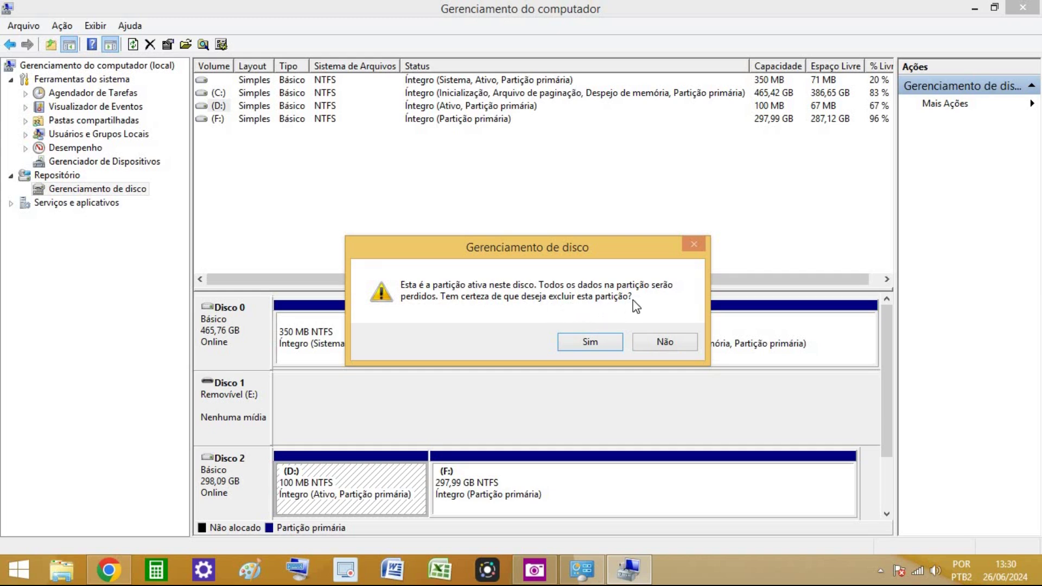
click(588, 342)
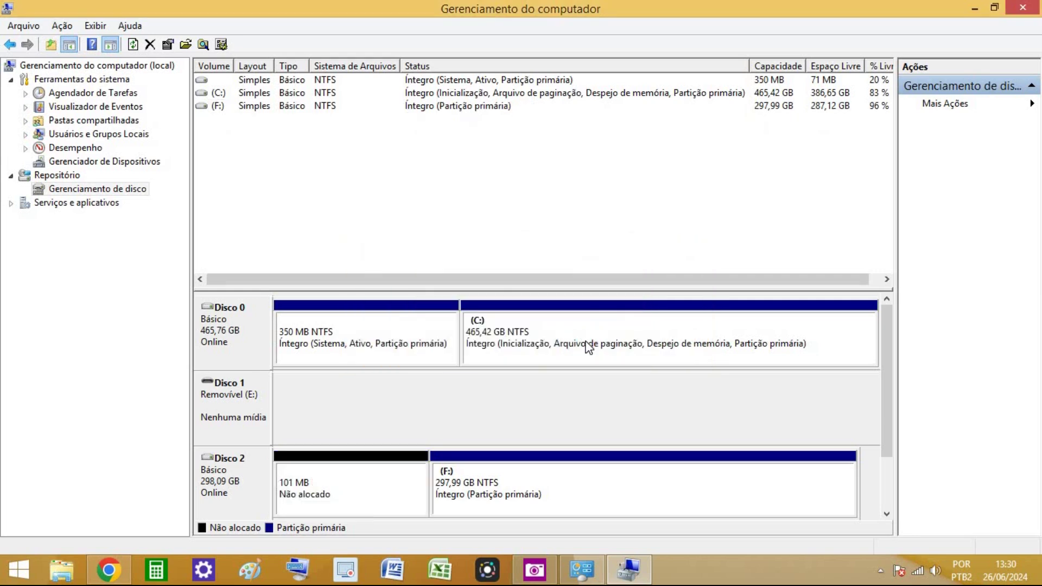
Delete the primary volume (F:) on Disco 2, accepting the loss of its data.
right_click(464, 485)
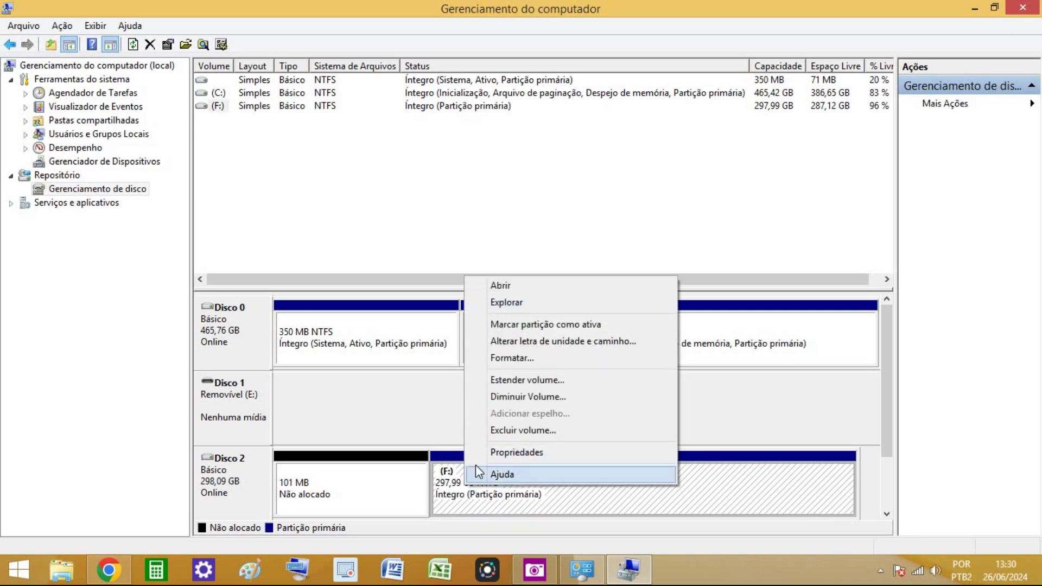
click(495, 432)
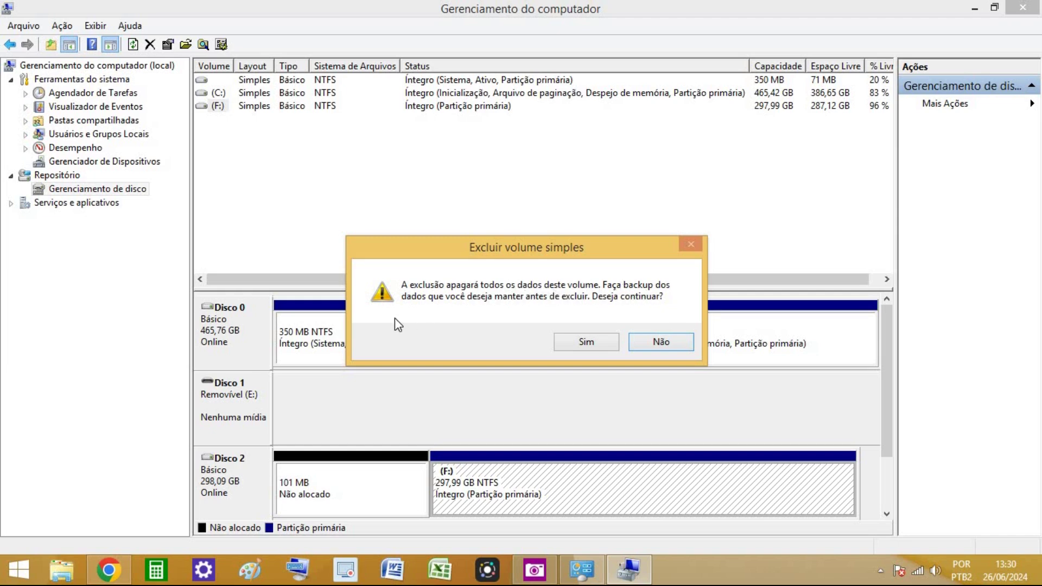
click(586, 347)
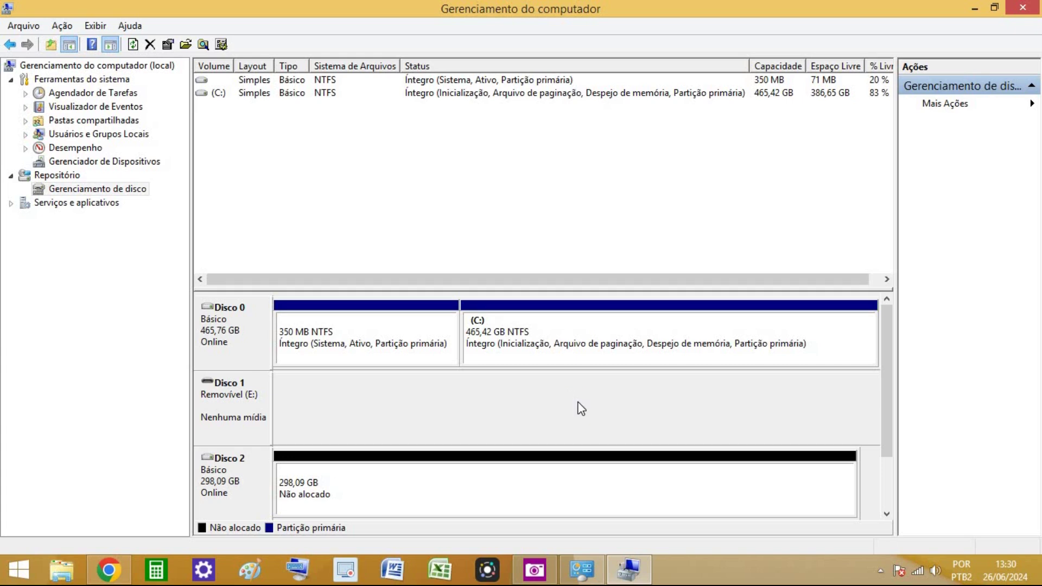
Start a new simple volume in the unallocated space of Disco 2 and set its size to 100000 MB.
drag(890, 328, 884, 277)
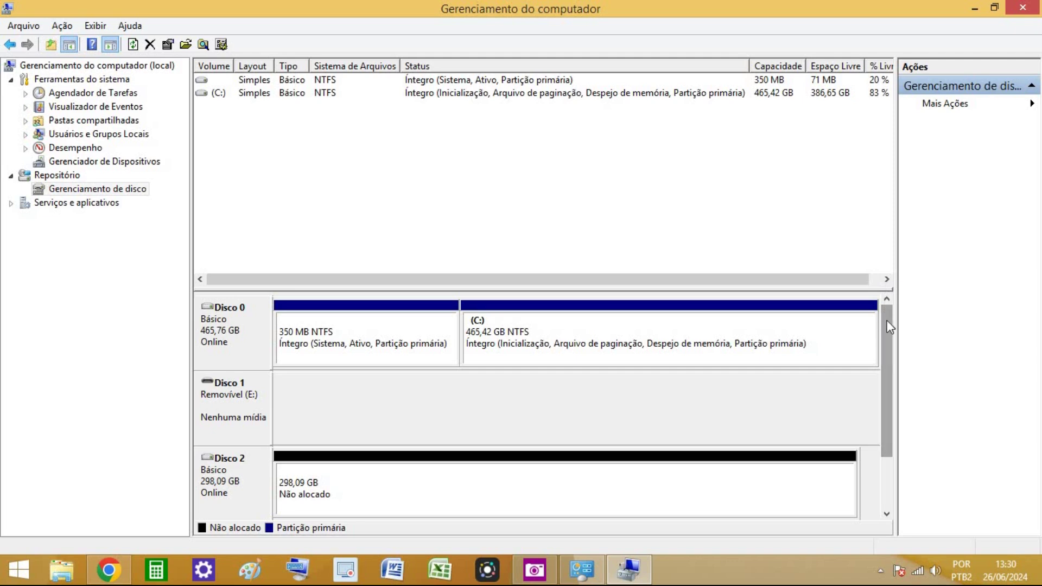
drag(885, 317, 889, 363)
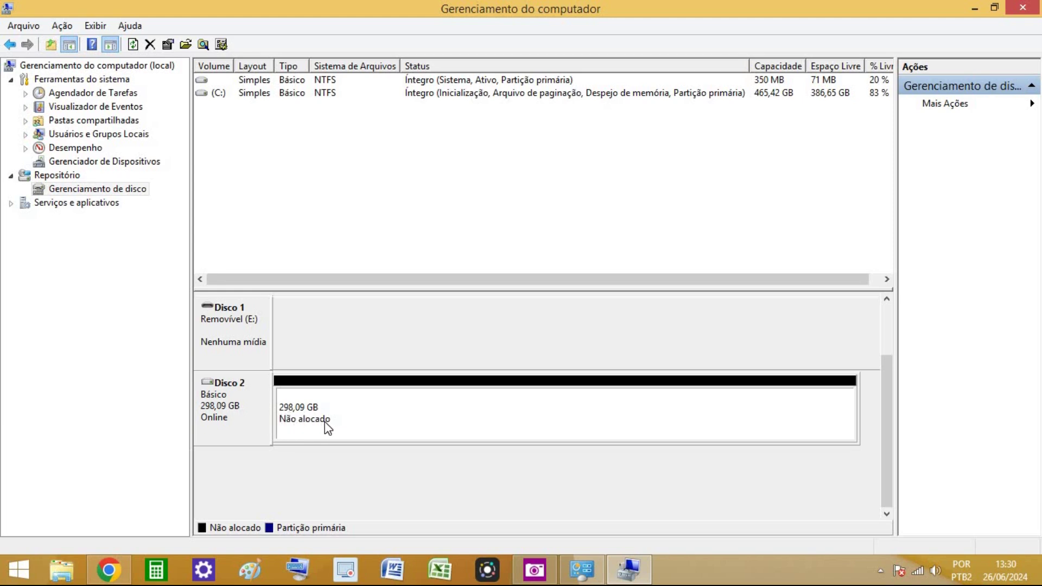
scroll(889, 380, up, 2)
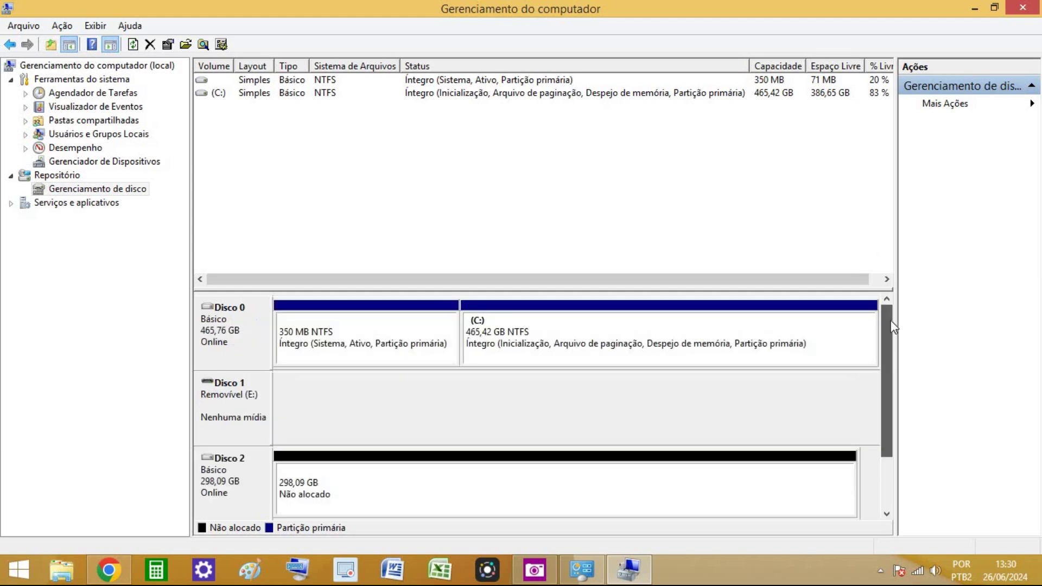
scroll(885, 422, down, 2)
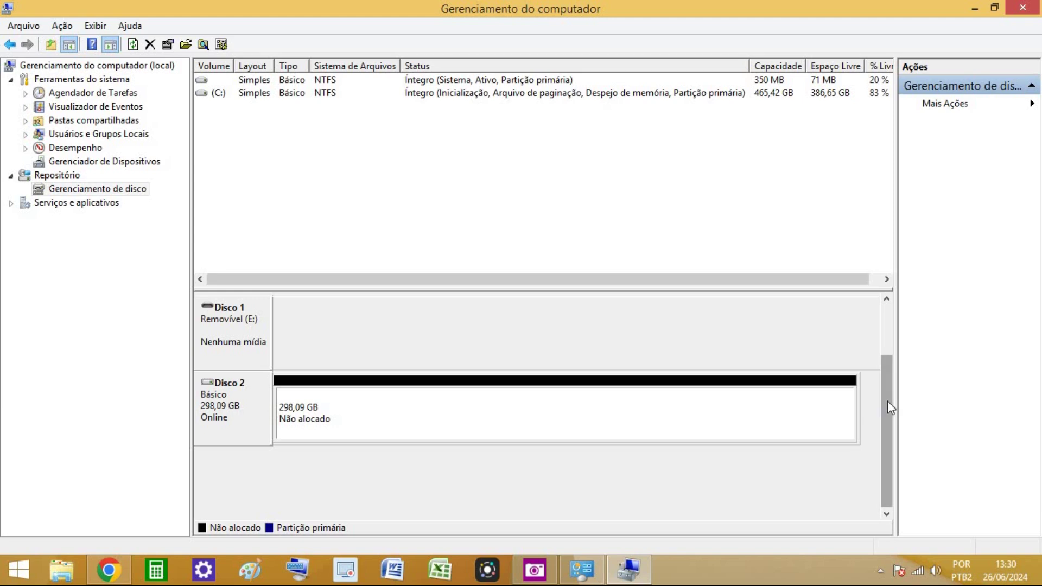
scroll(887, 380, up, 2)
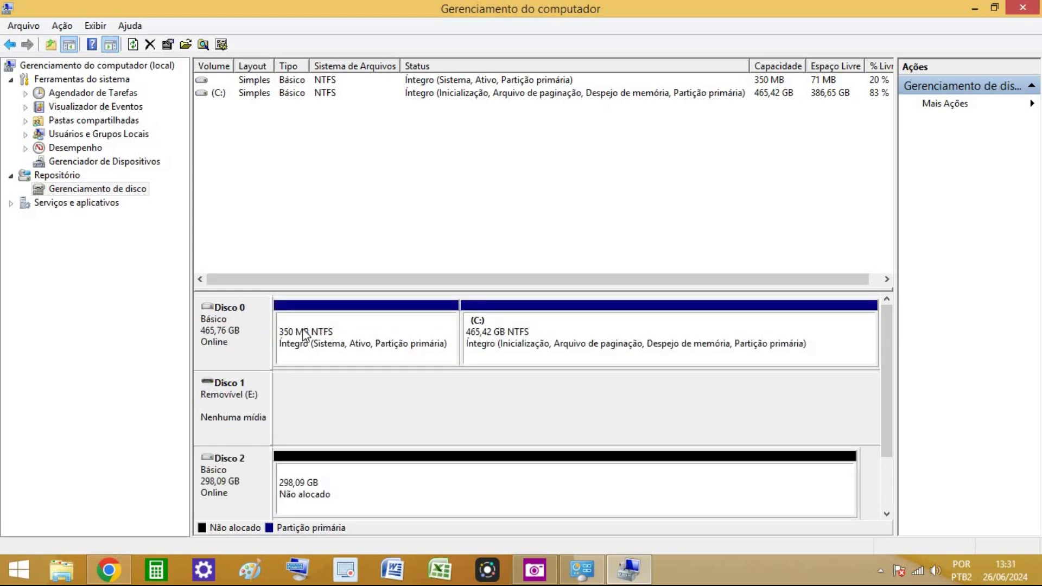
scroll(885, 350, down, 2)
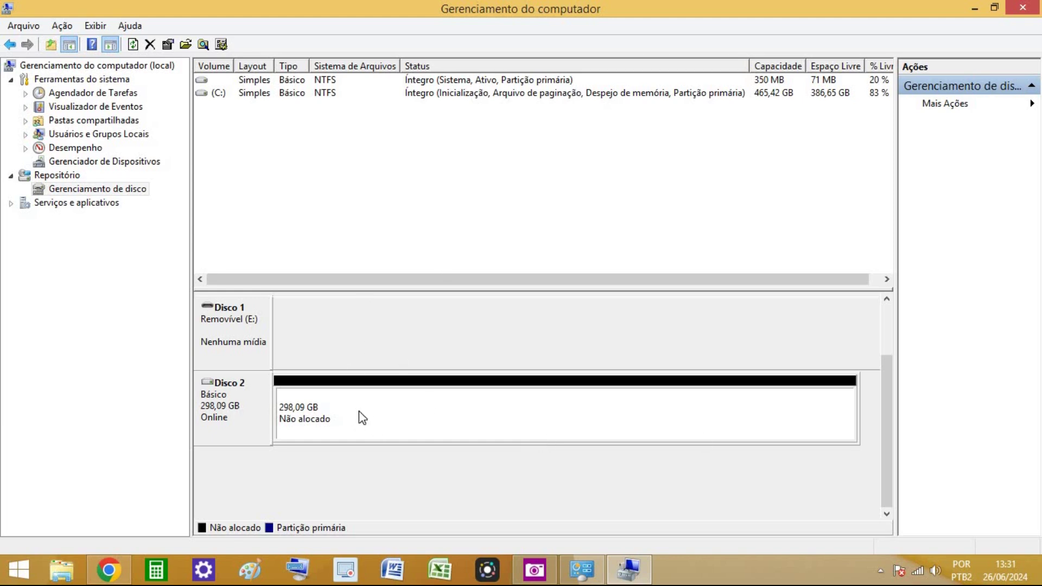
right_click(438, 418)
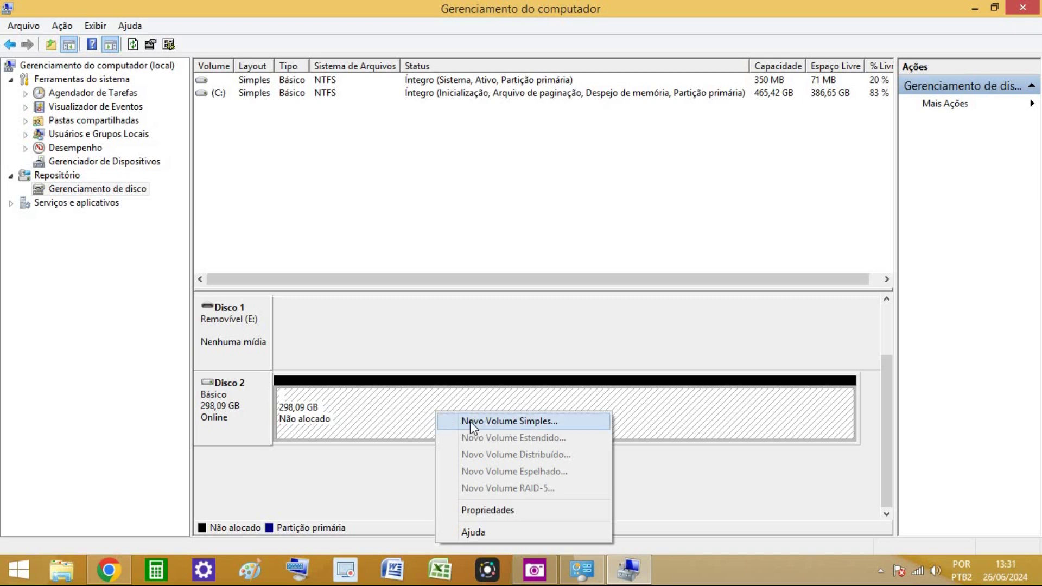
click(491, 421)
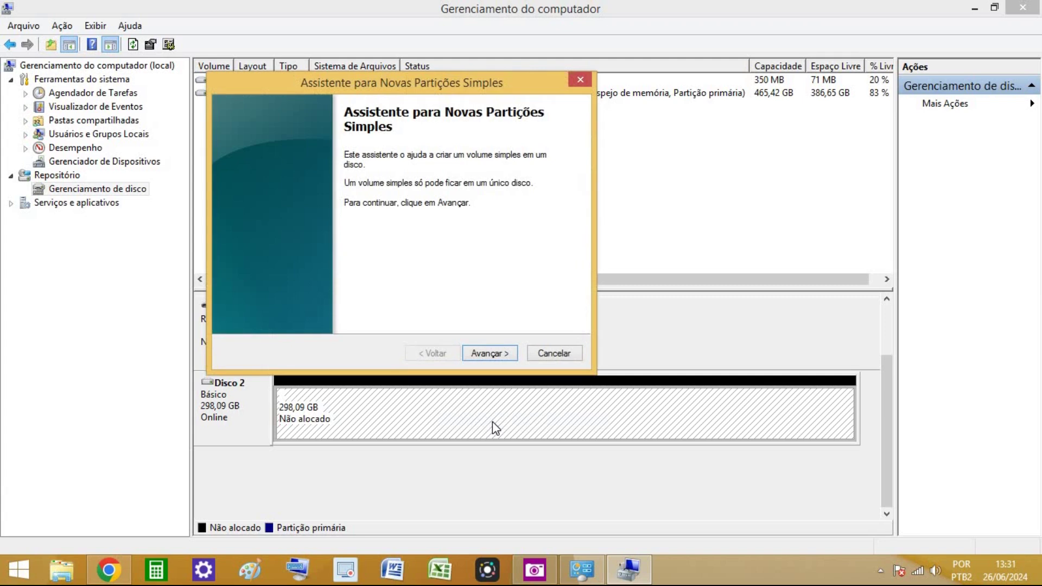
click(489, 354)
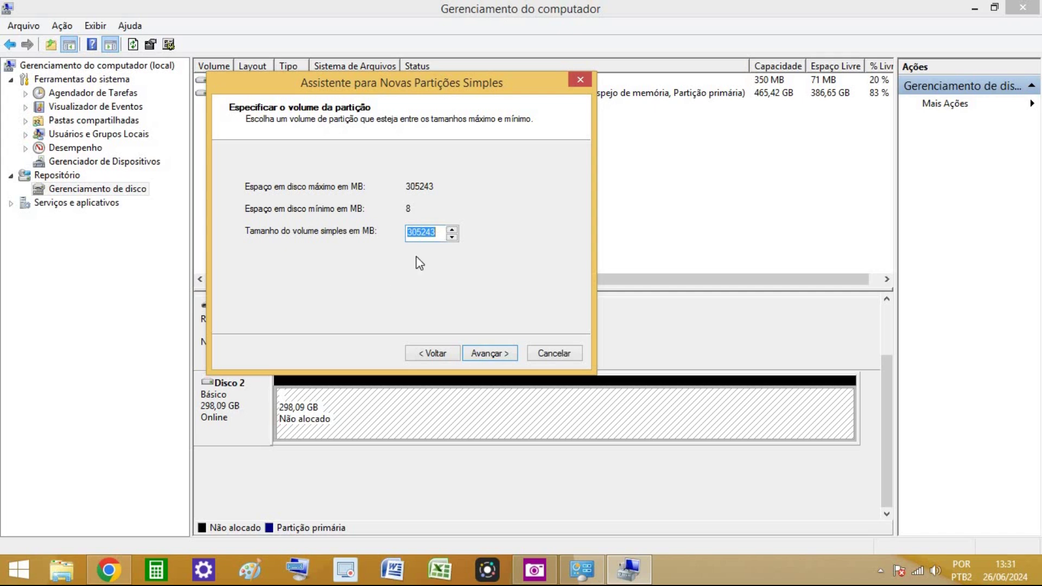
click(441, 233)
key(ctrl+a)
text(100000)
click(486, 356)
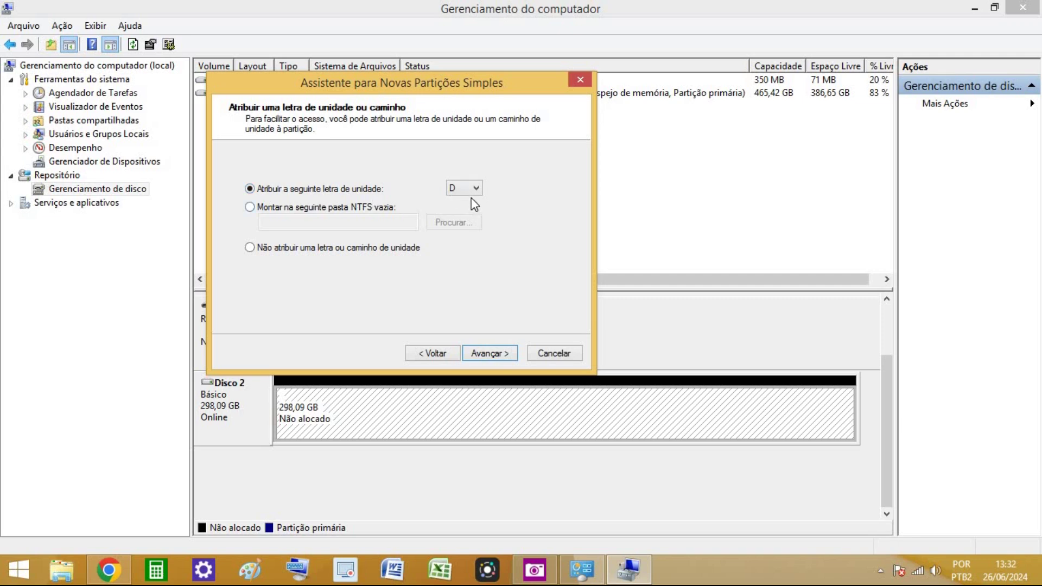
Assign drive letter D, quick-format the volume as NTFS with the label Windows 8, and finish creating it.
click(487, 353)
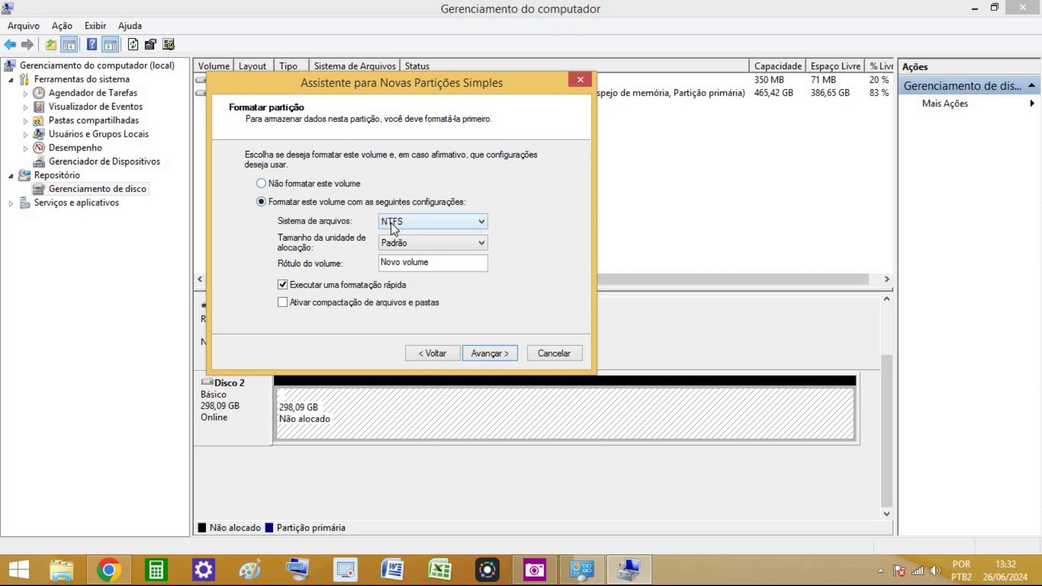
click(436, 262)
drag(437, 262, 326, 263)
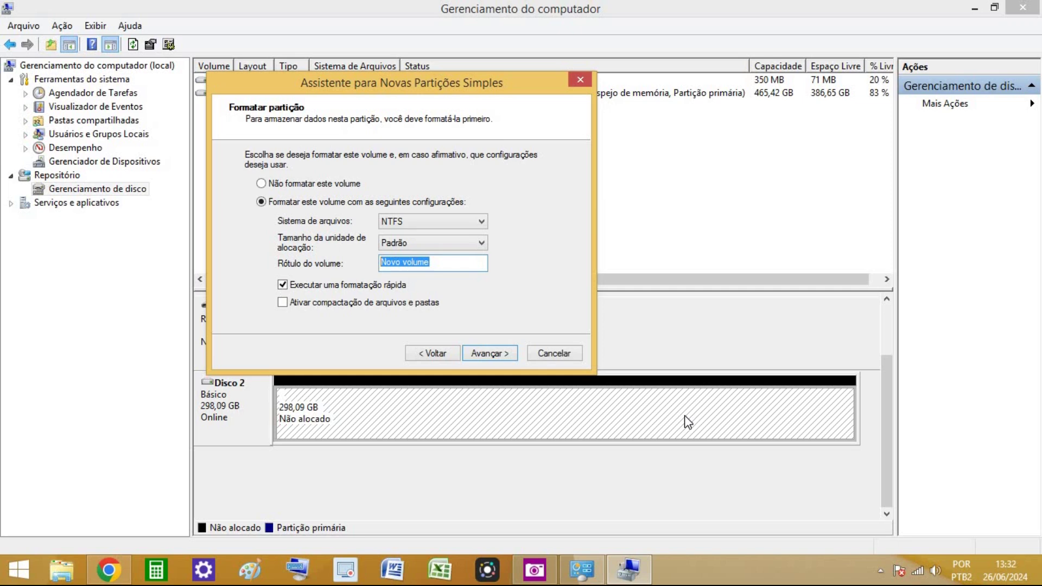
text(Wi)
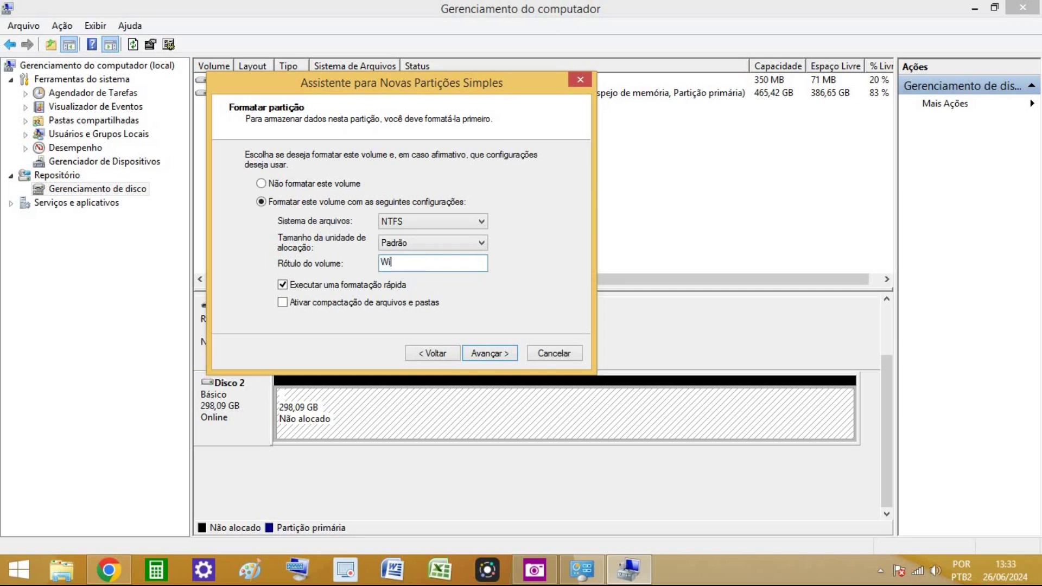
text(ndows 8)
click(483, 357)
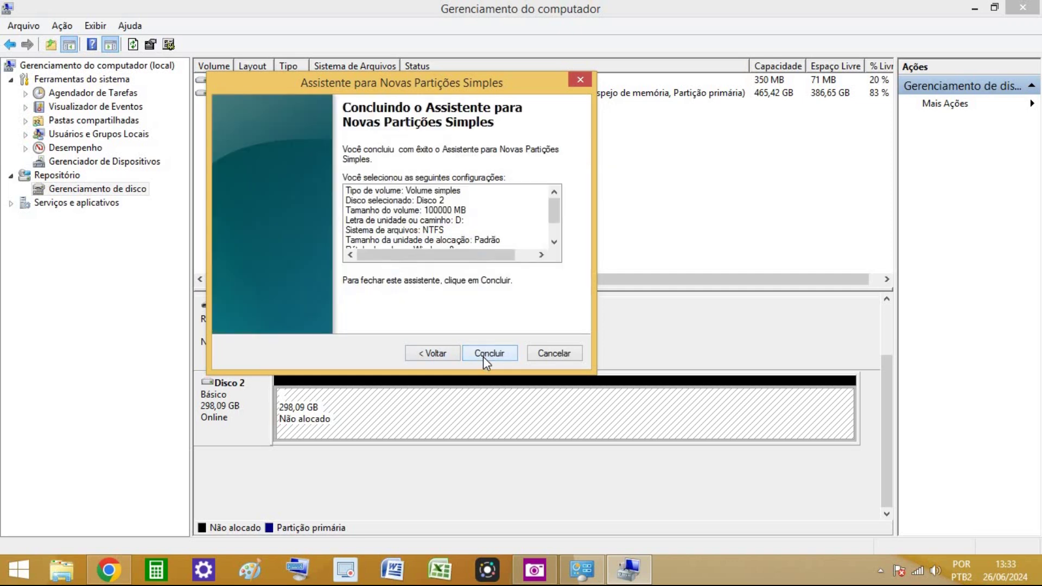
click(495, 354)
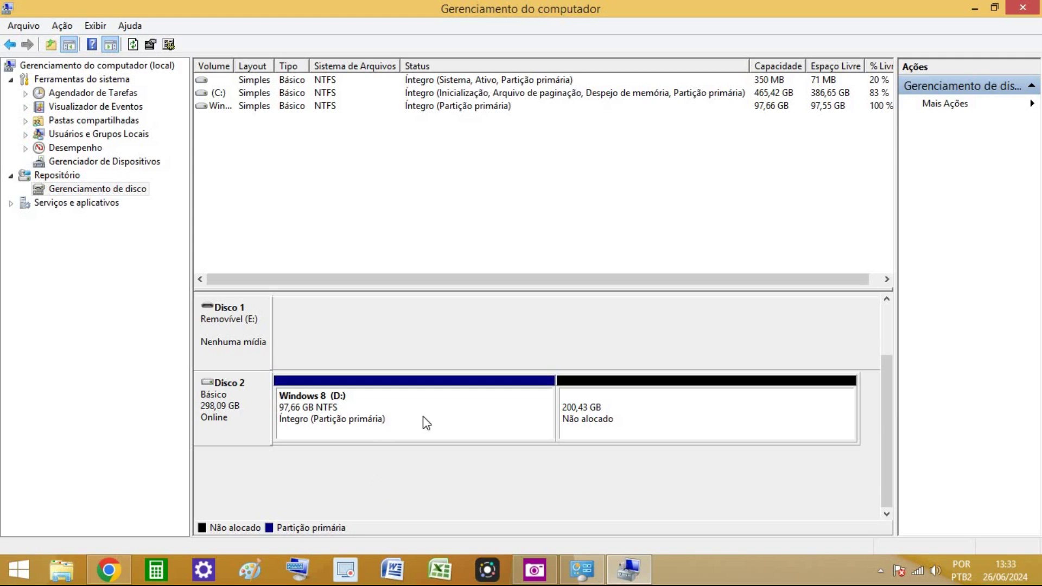
Start a second simple volume in the unallocated space beside Windows 8 (D:) and set its size to 100000 MB.
click(644, 412)
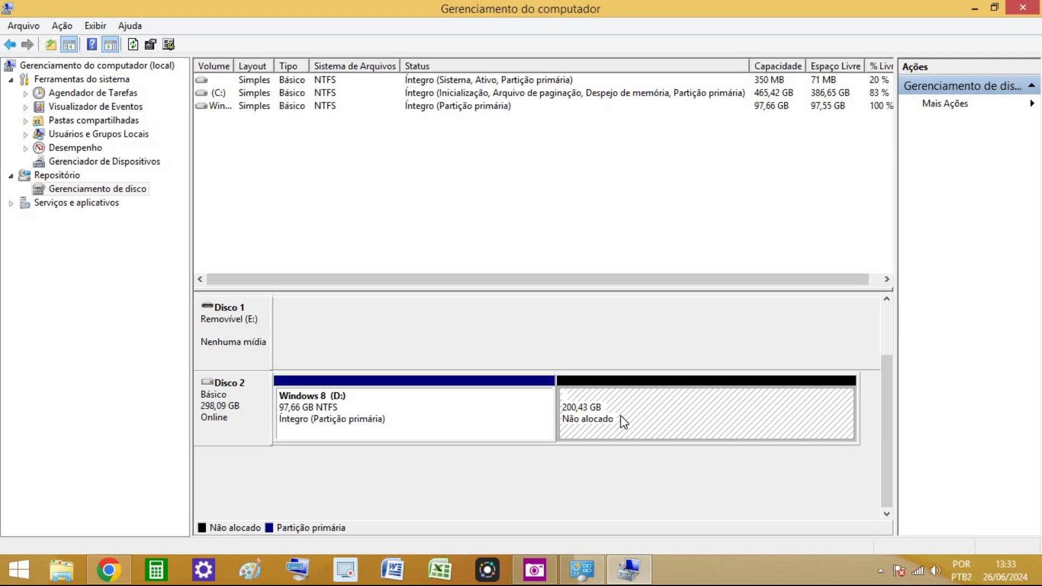
right_click(665, 412)
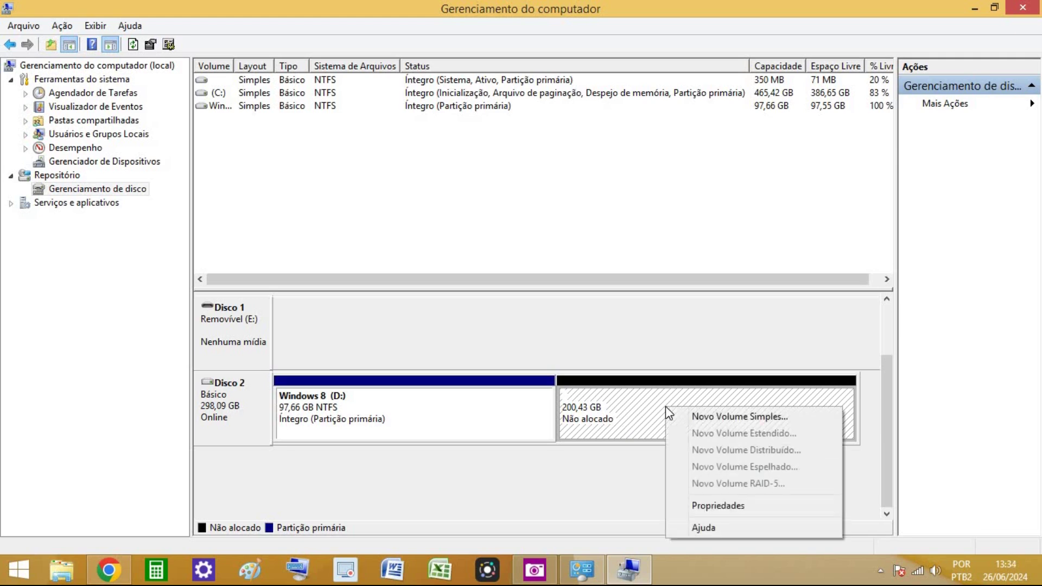
click(699, 419)
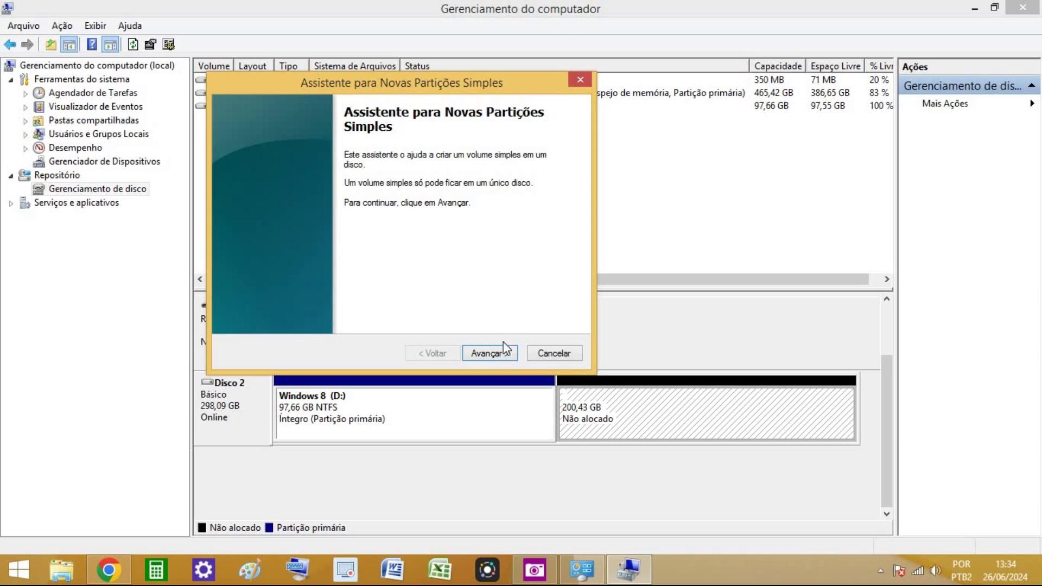
click(488, 353)
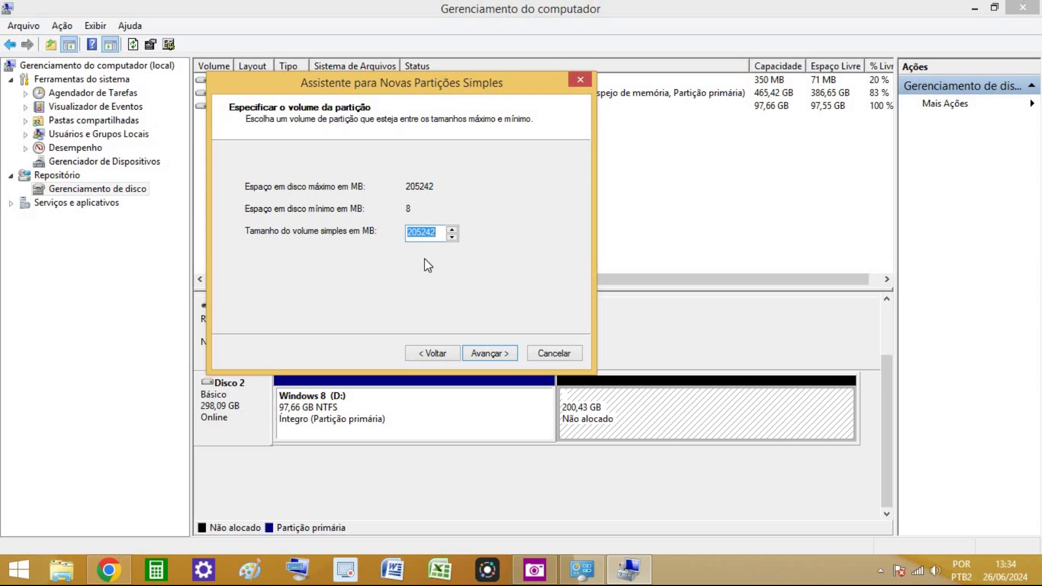
text(10)
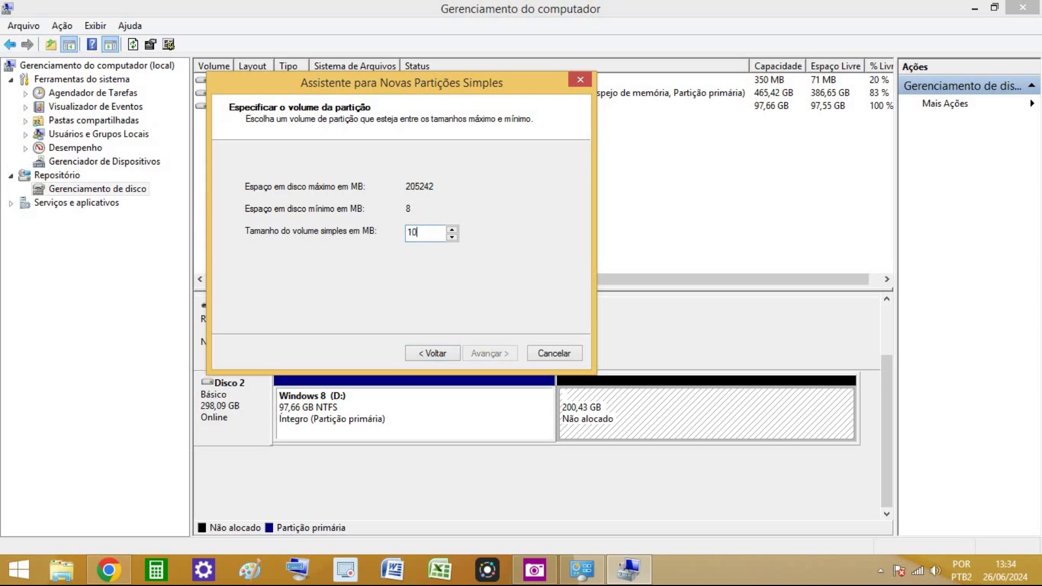
text(0000)
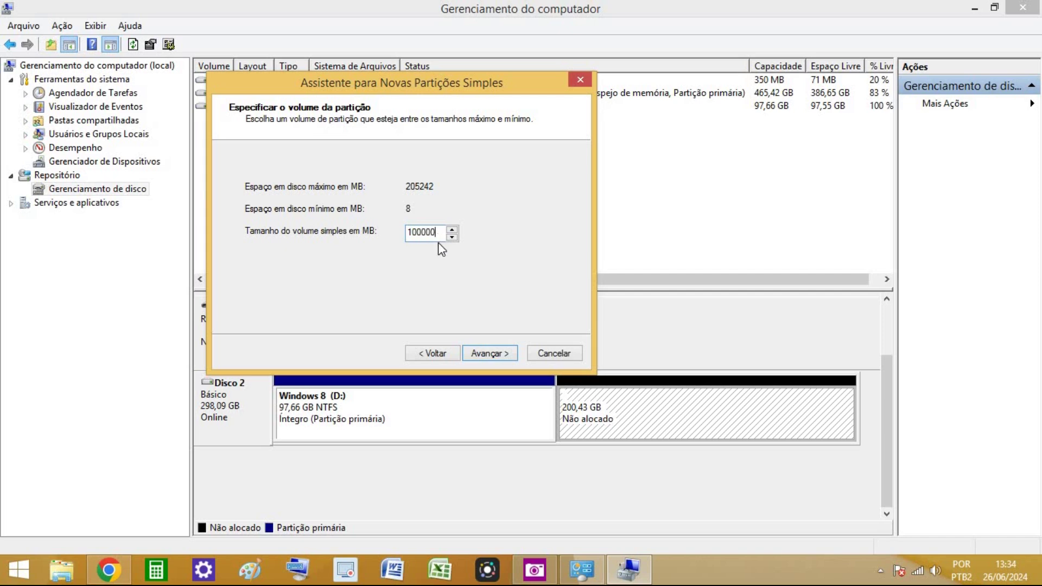
click(490, 354)
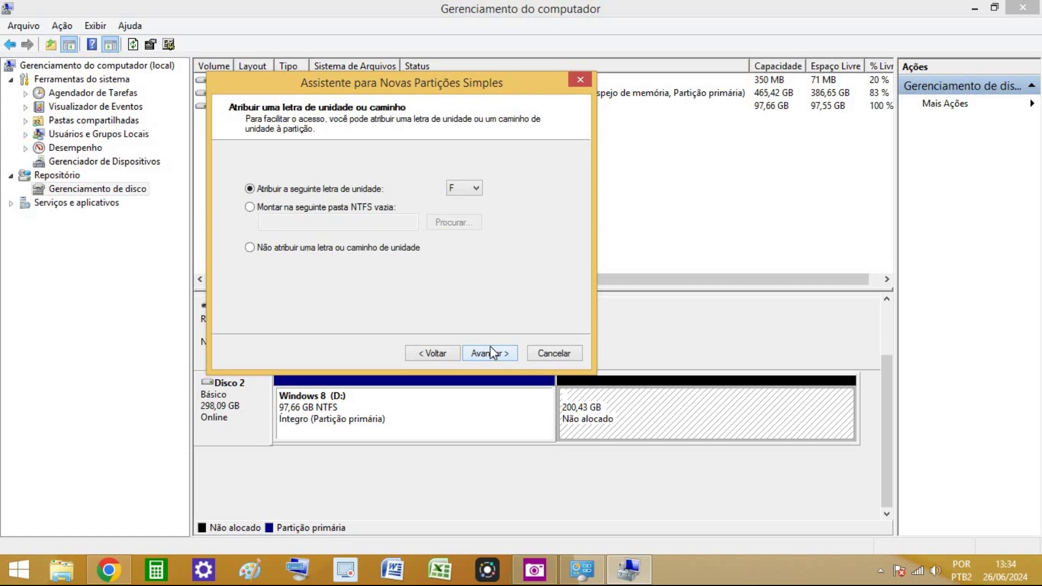
Assign drive letter F, quick-format the second volume as NTFS with the label Windows 10, and finish creating it.
click(482, 360)
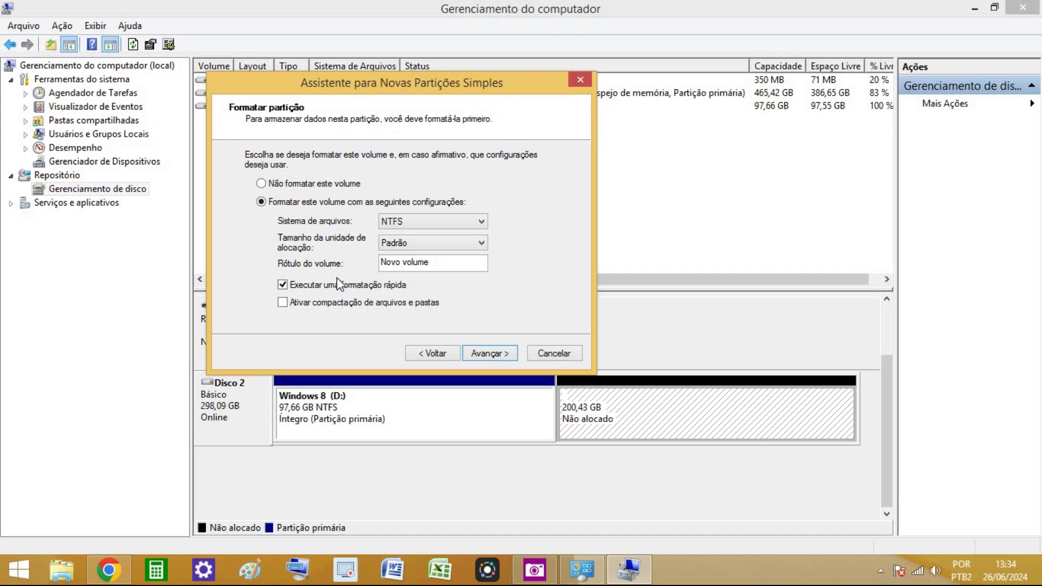
click(439, 264)
drag(451, 262, 340, 264)
text(Windows)
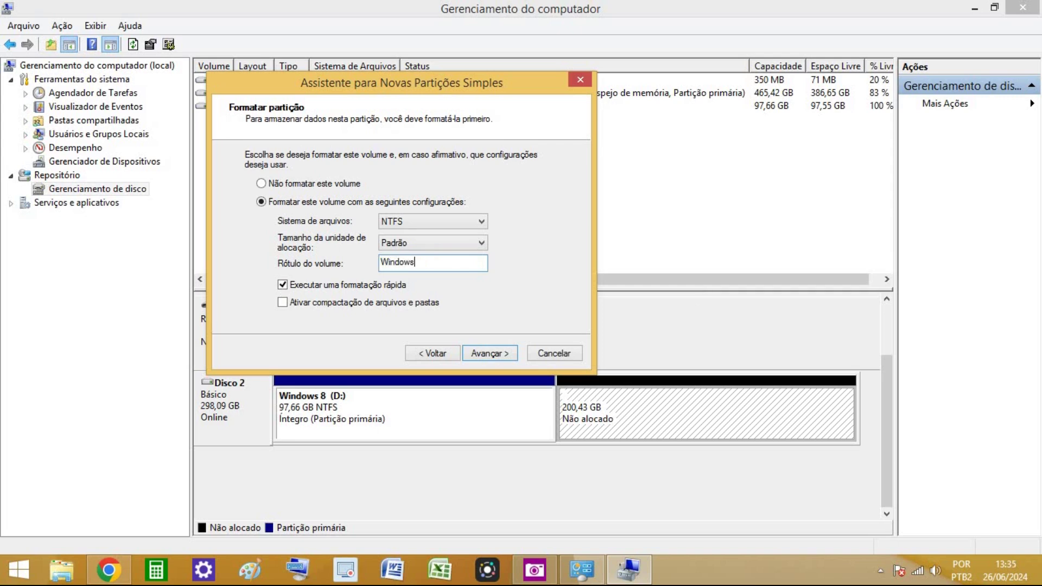
text( 10)
click(482, 353)
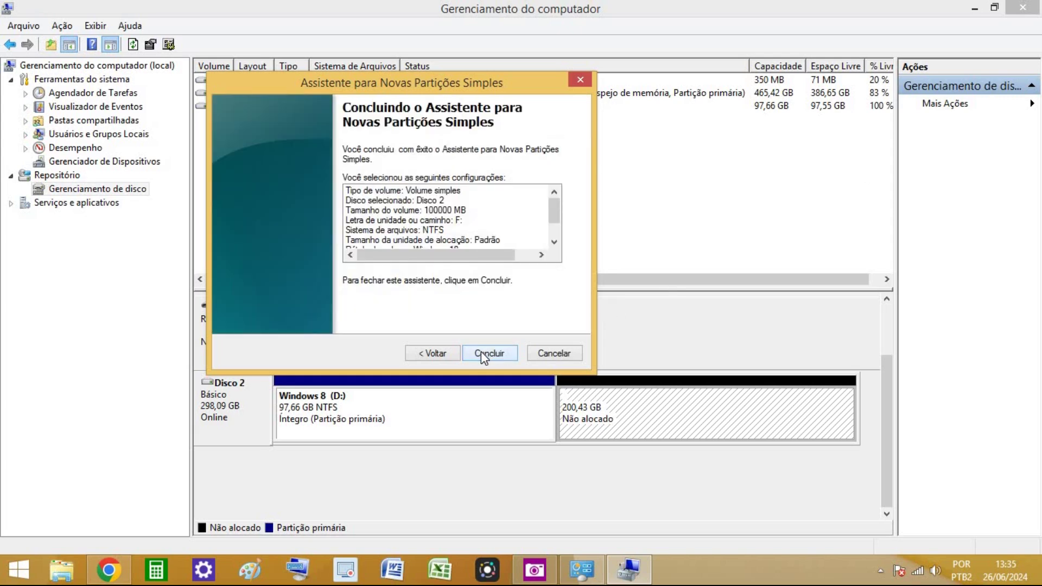
click(492, 353)
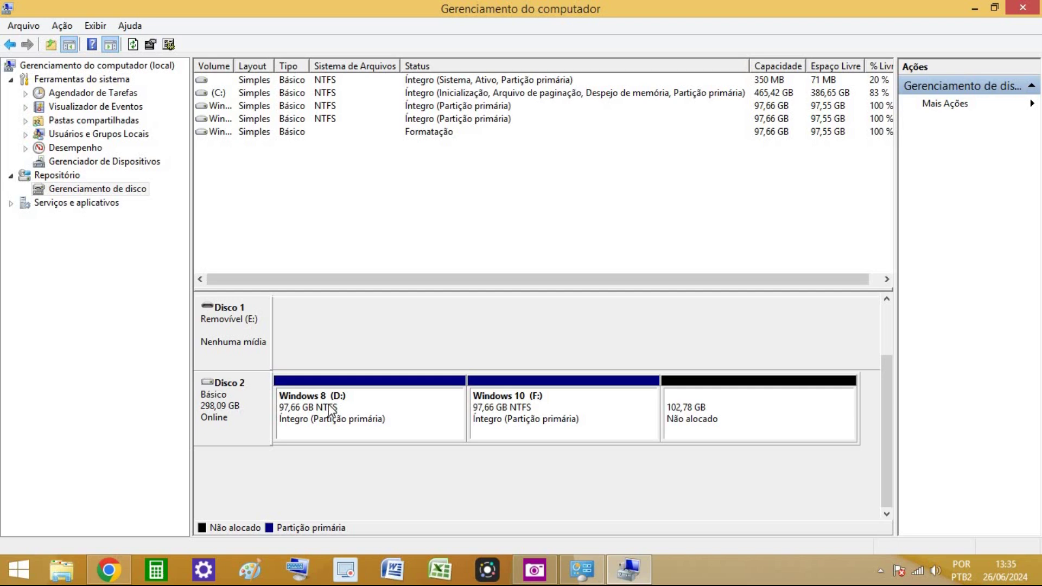
Start a third simple volume in the remaining unallocated space of Disco 2, keeping the maximum size of 105242 MB.
right_click(743, 418)
click(773, 424)
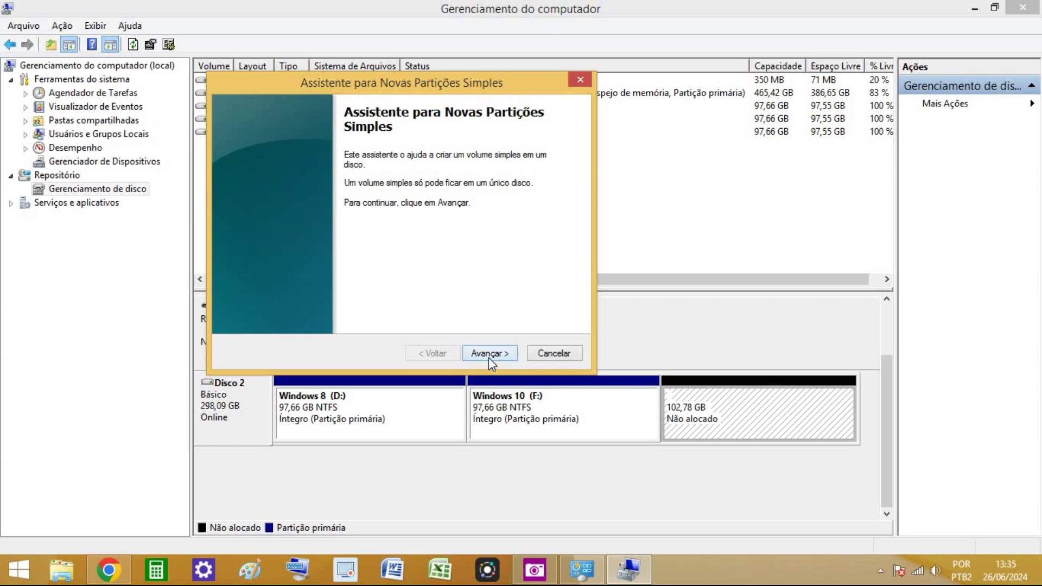
click(489, 353)
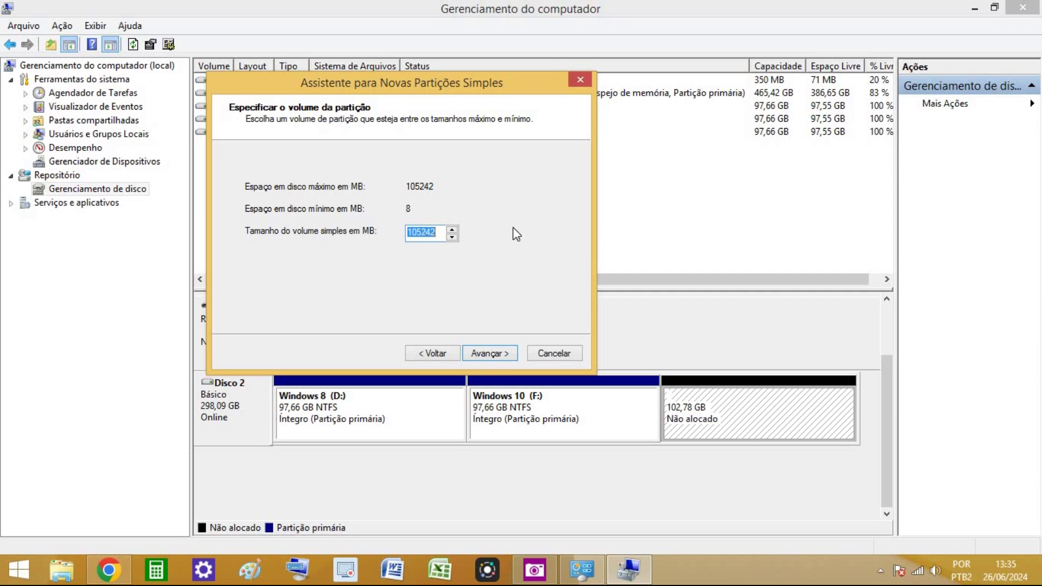
click(487, 353)
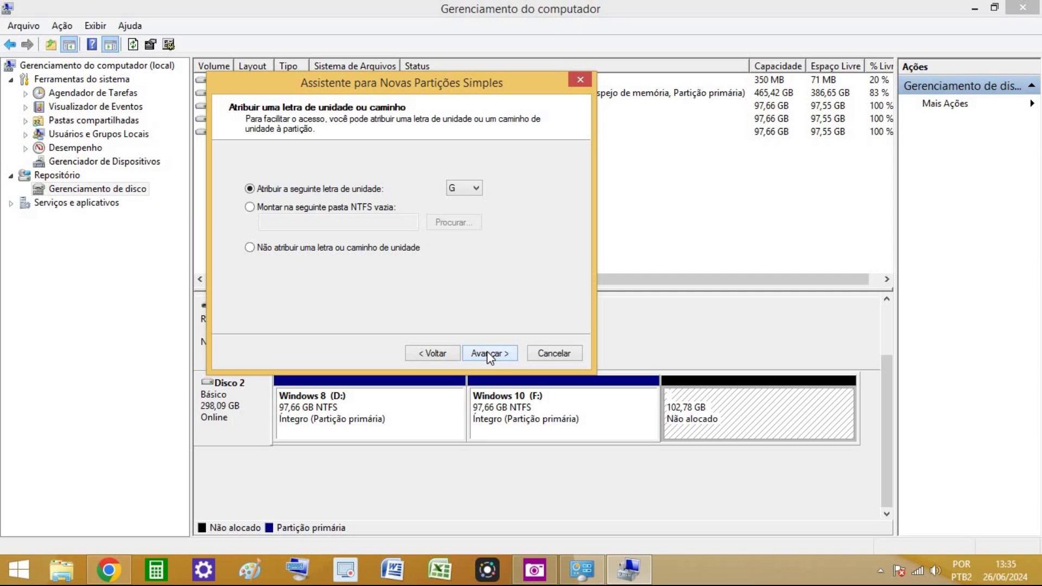
click(434, 354)
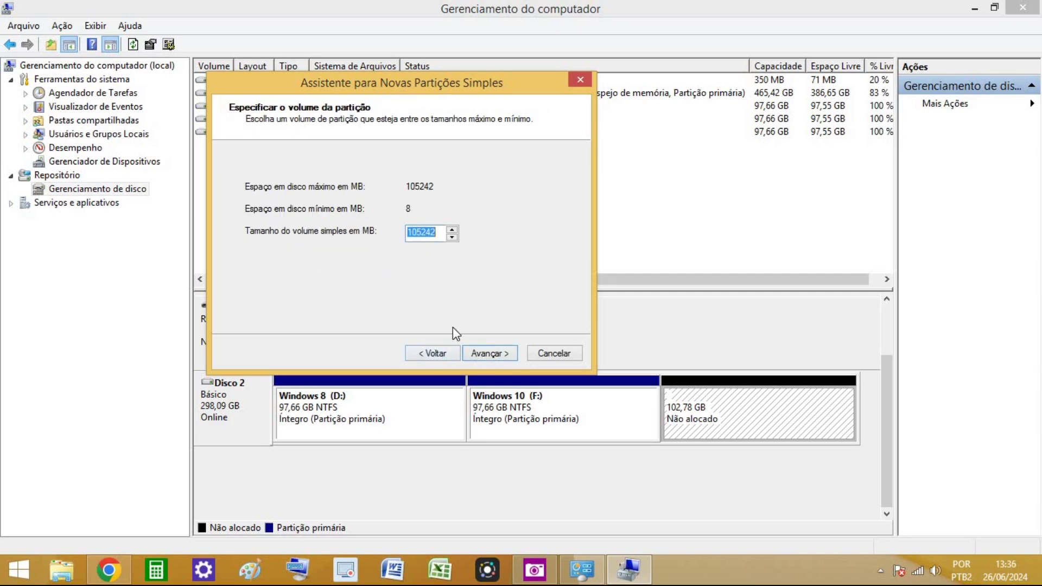
click(489, 354)
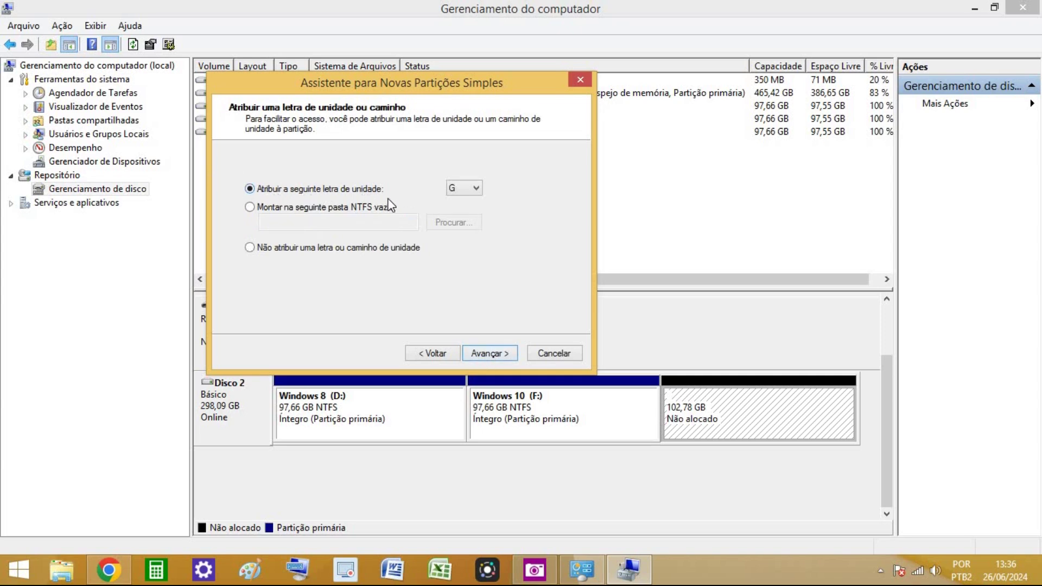
Assign drive letter G, quick-format the third volume as NTFS with the label Documentos pessoais, and finish creating it.
click(484, 352)
click(434, 267)
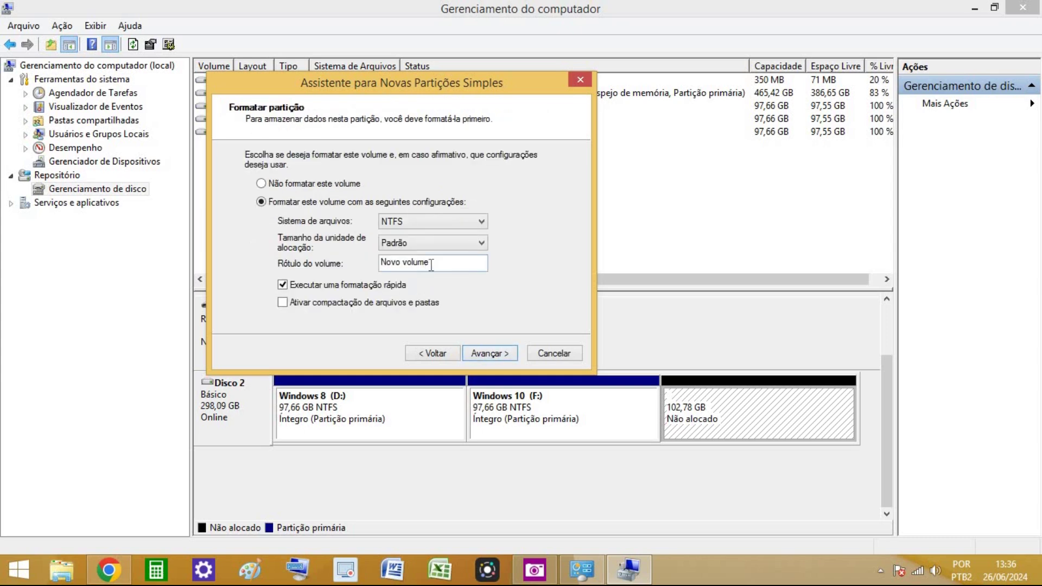
drag(435, 266, 380, 264)
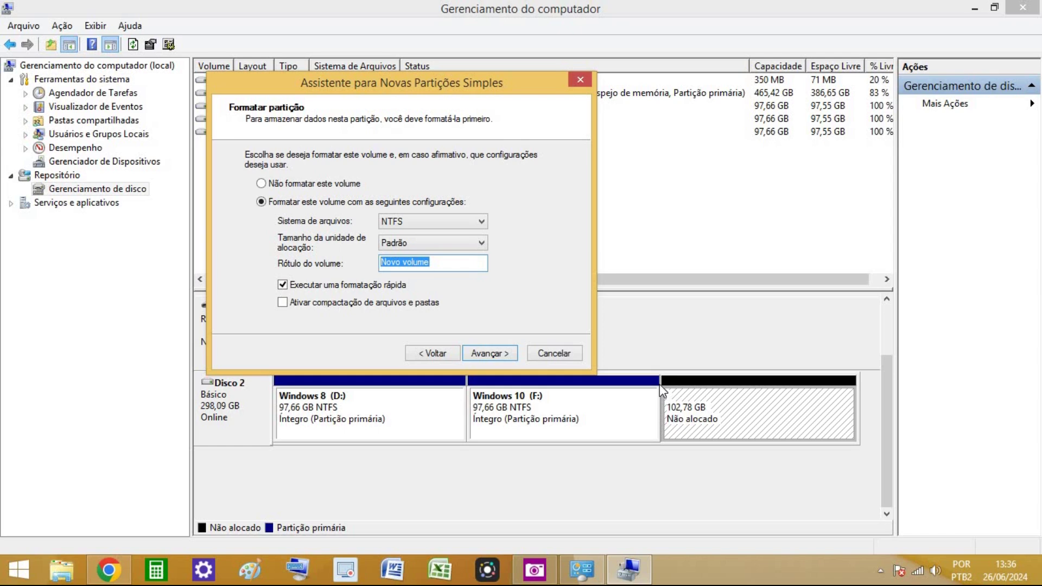
text(Docu)
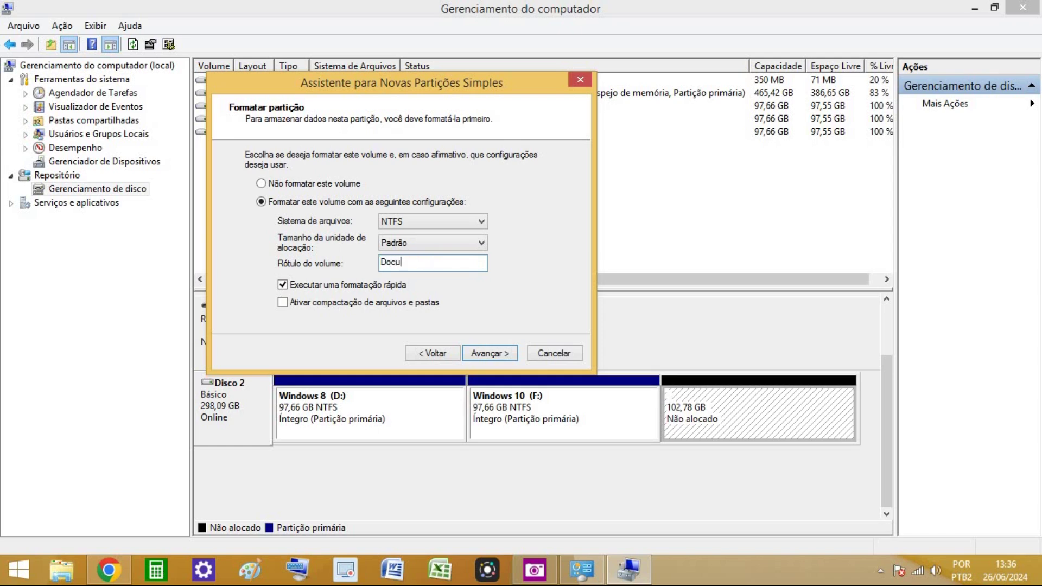
text(mentos pessoais)
click(491, 354)
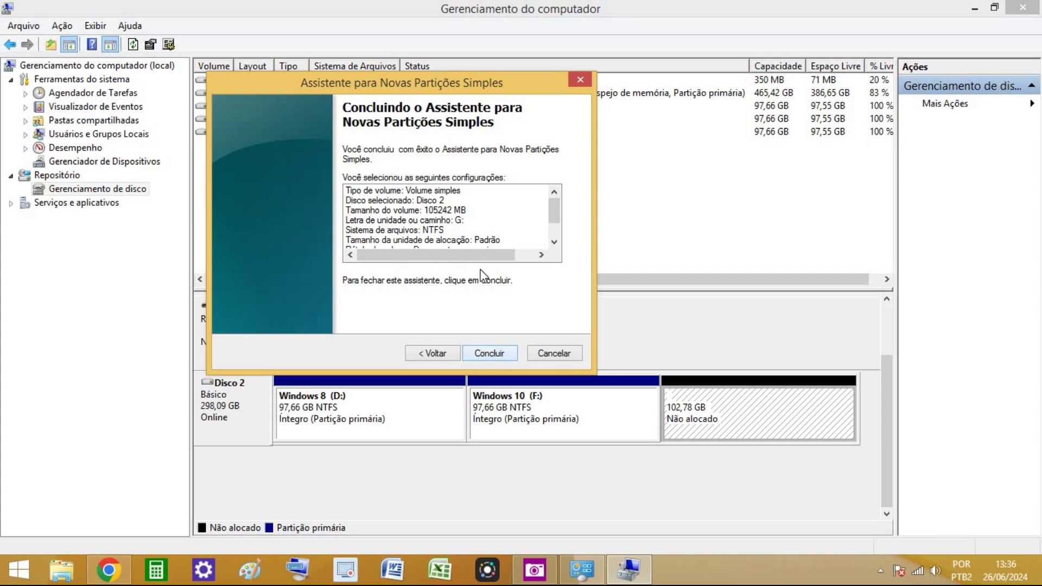
click(484, 351)
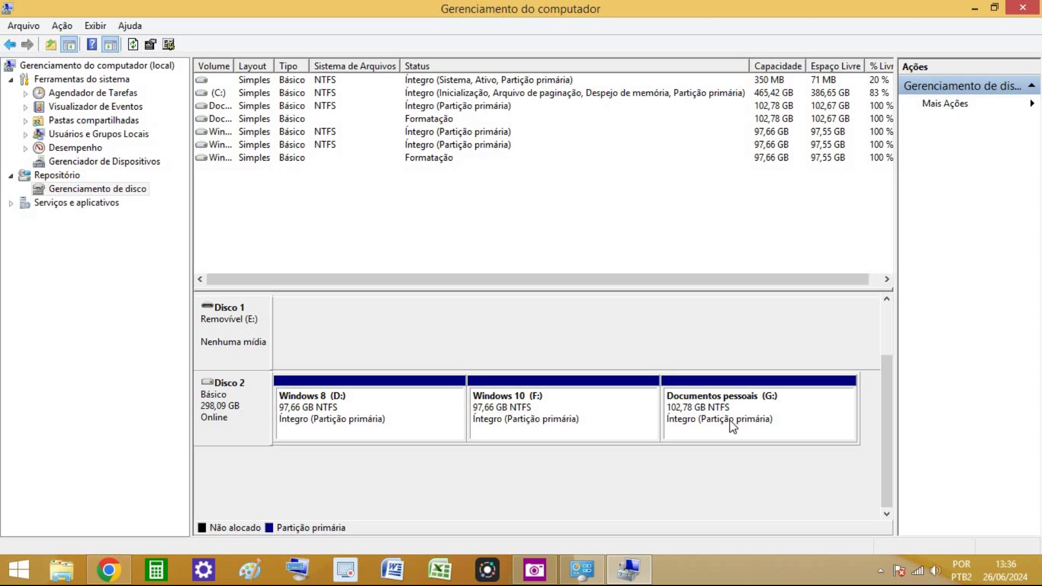
Review the partitions of Disco 0 and Disco 2, and close the Gerenciamento do computador and Ferramentas Administrativas windows.
drag(888, 400, 890, 339)
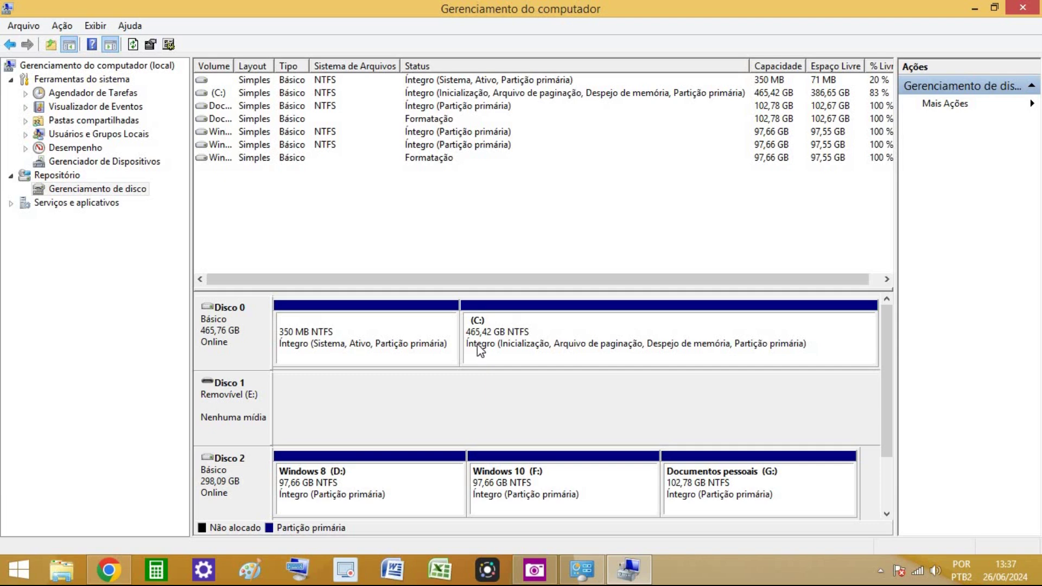
drag(894, 347, 884, 413)
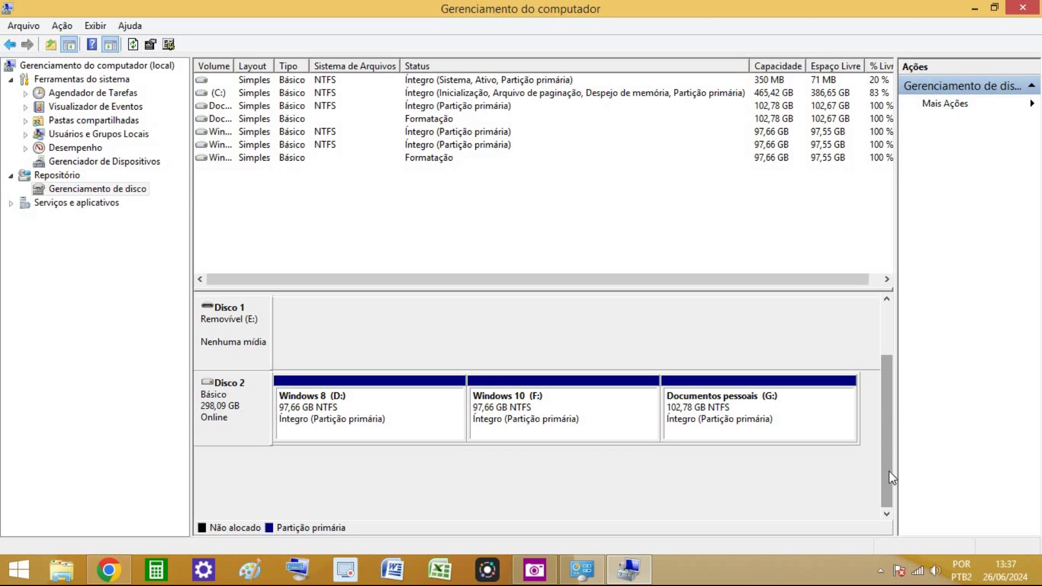
drag(890, 492, 932, 14)
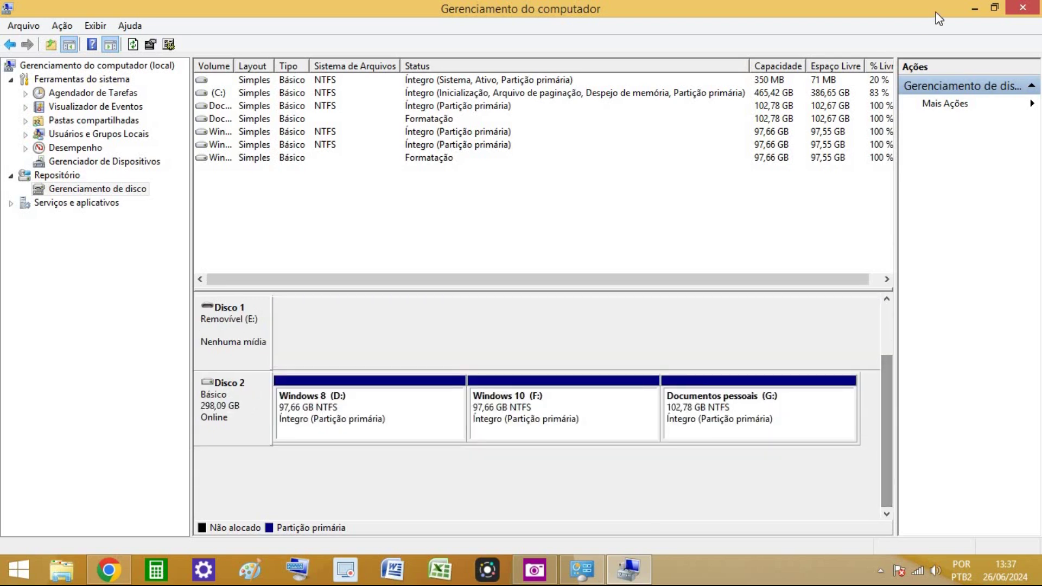
click(1024, 7)
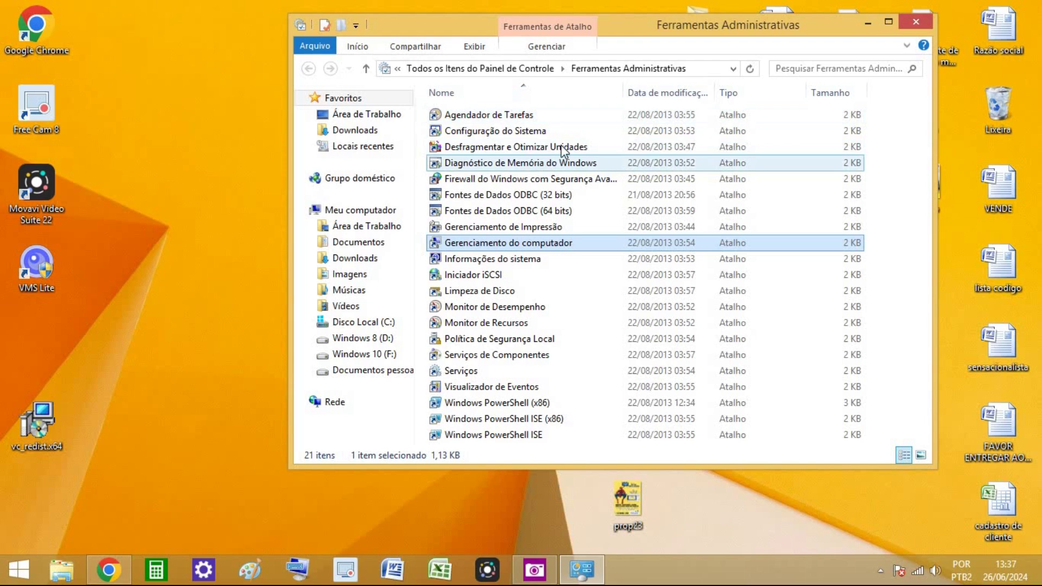
click(915, 24)
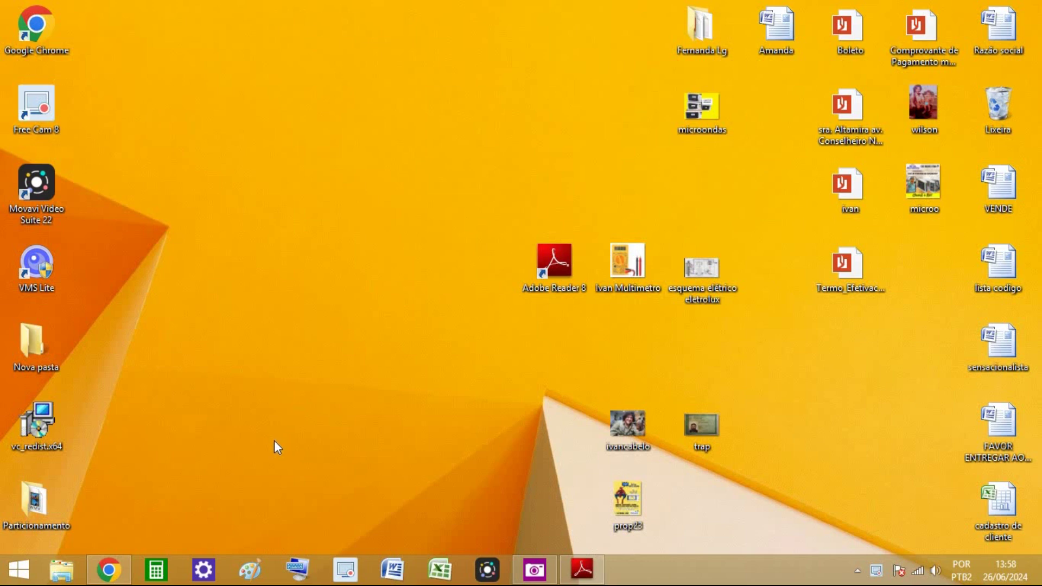
mouse_move(103, 564)
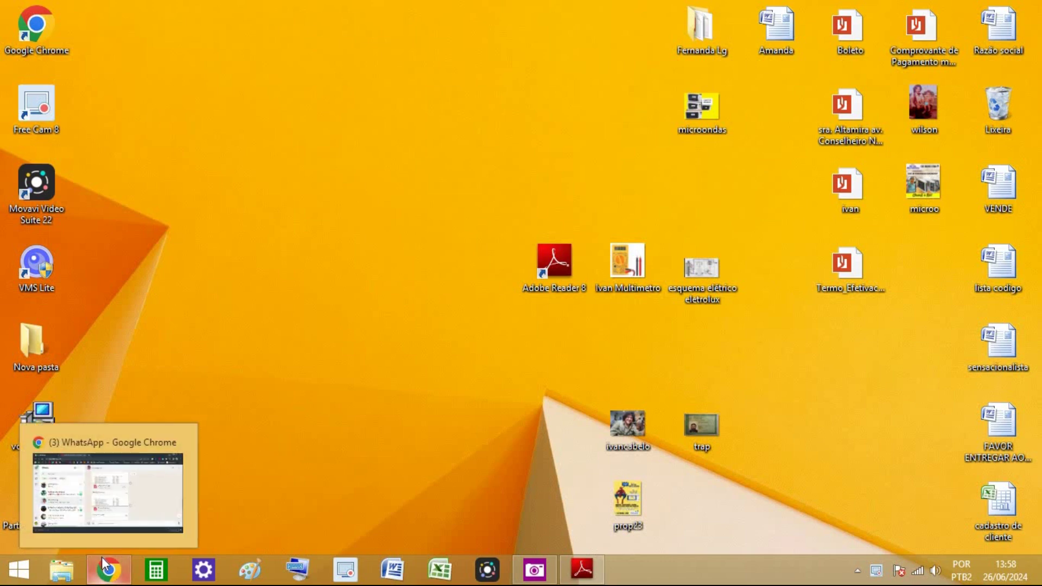